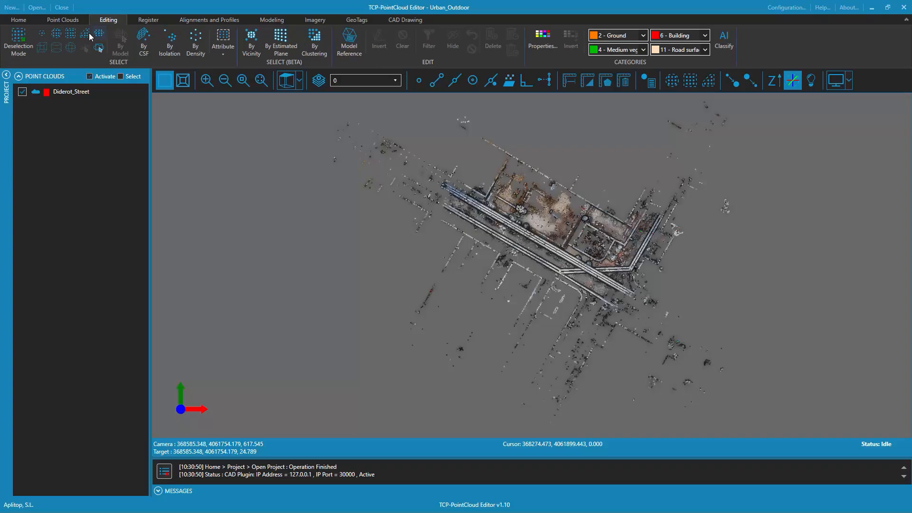
- Select the main street area of the point cloud with an enclosing polygon and filter the cloud to the selected points
left_click(84, 34)
left_click(442, 210)
left_click(618, 312)
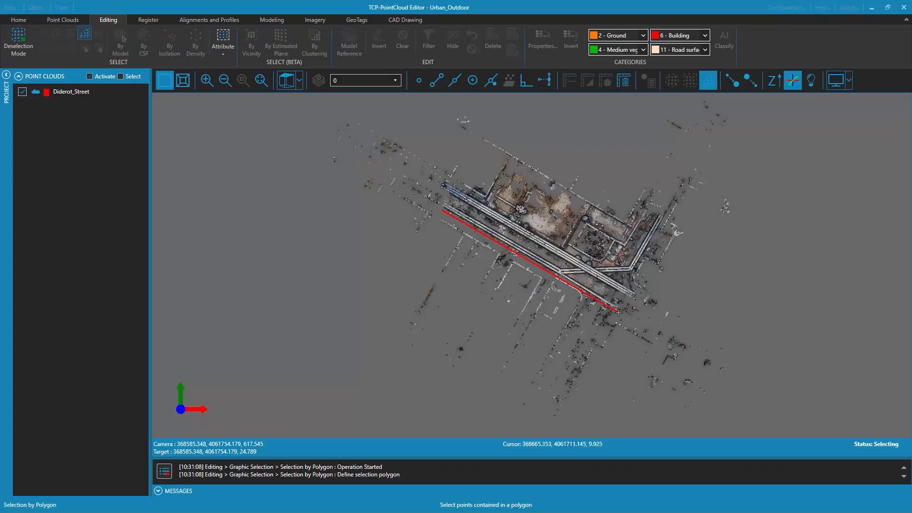
left_click(666, 230)
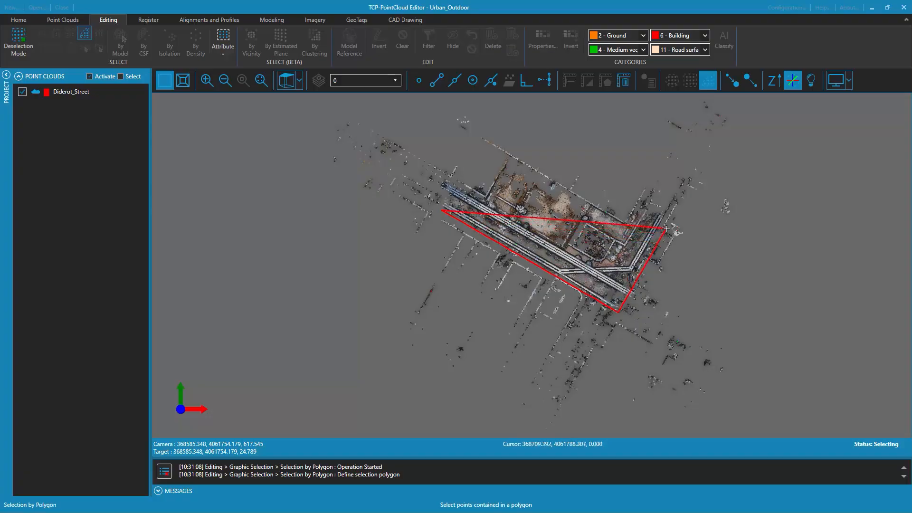
left_click(630, 207)
left_click(624, 217)
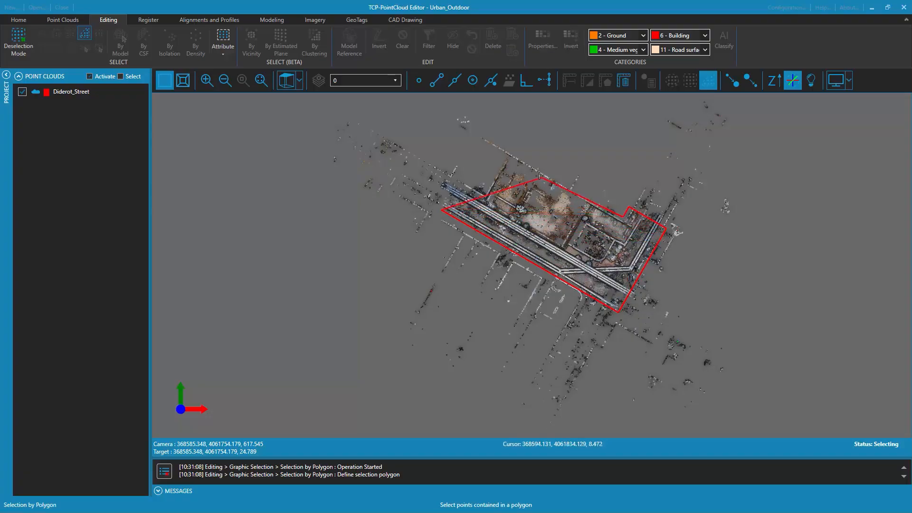
left_click(509, 150)
double_click(459, 178)
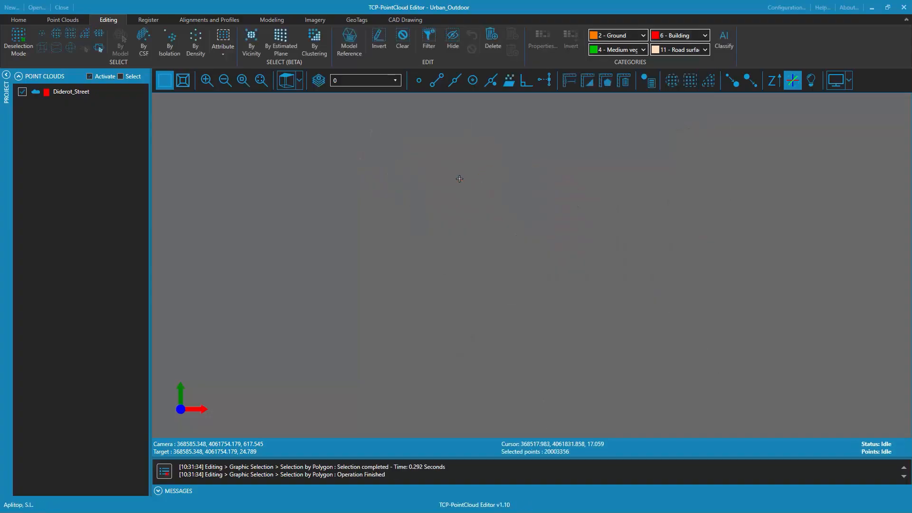
left_click(430, 48)
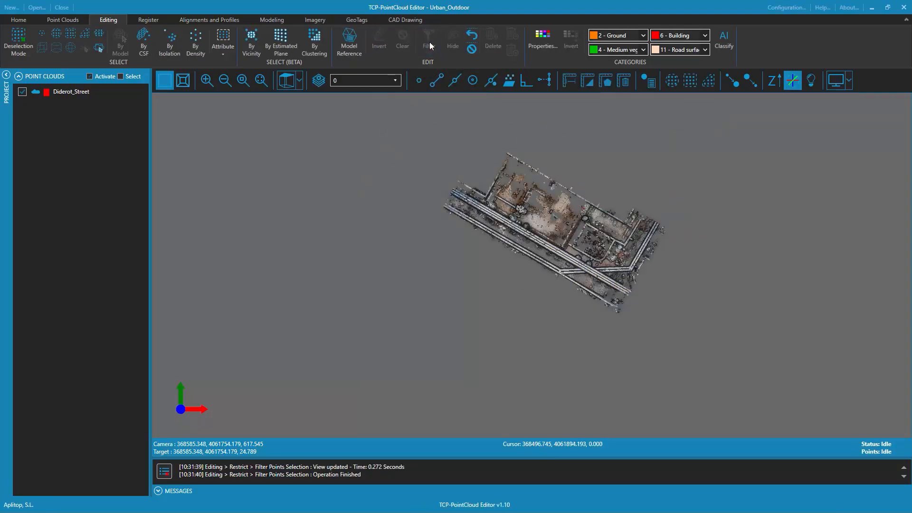
left_click(262, 80)
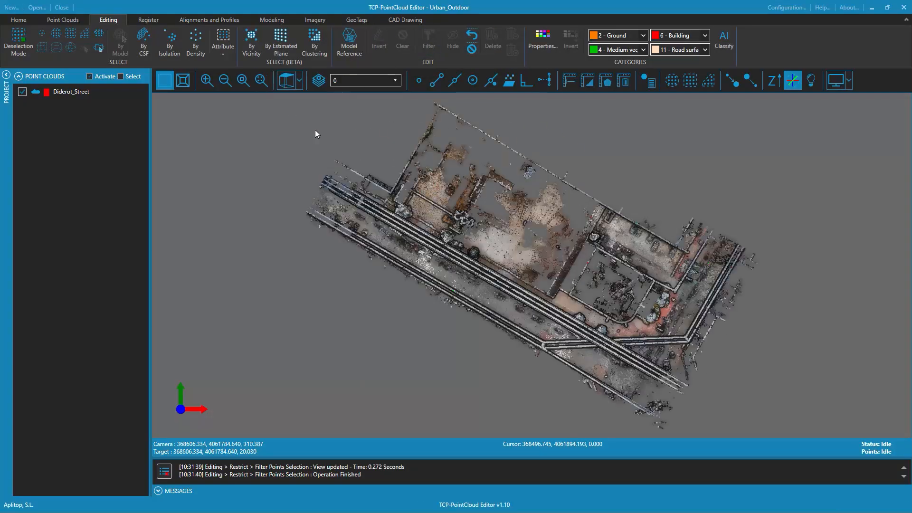
- Start an elevation selection in a level side view and set its upper elevation to 7.95, just below the street surface
left_click_drag(533, 302, 523, 215)
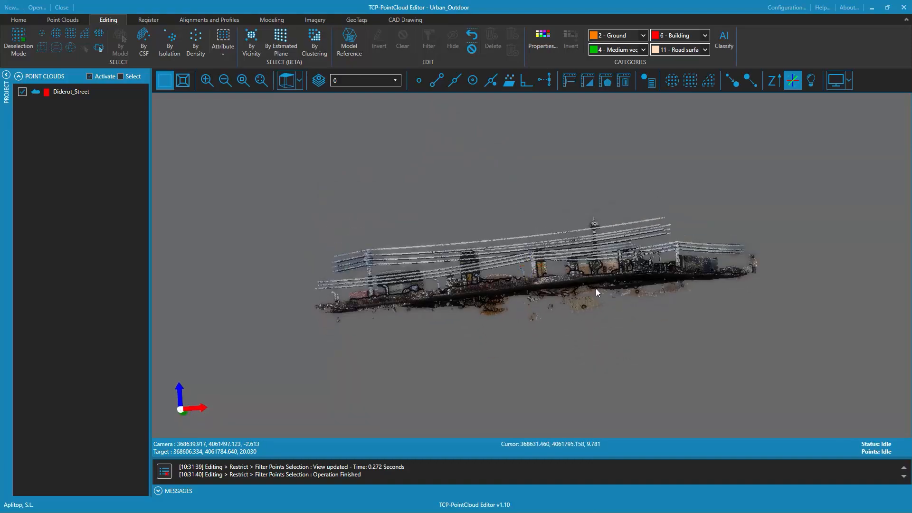
left_click_drag(597, 285, 569, 283)
left_click(731, 83)
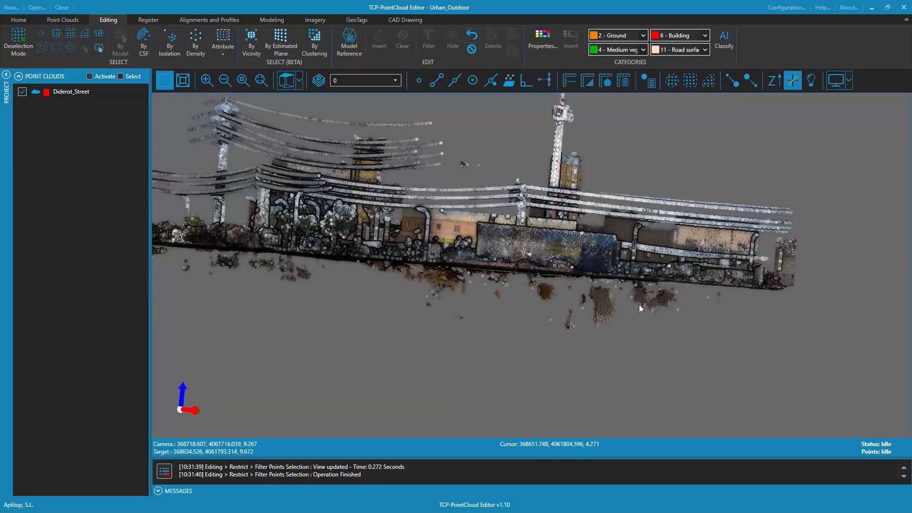
left_click(774, 84)
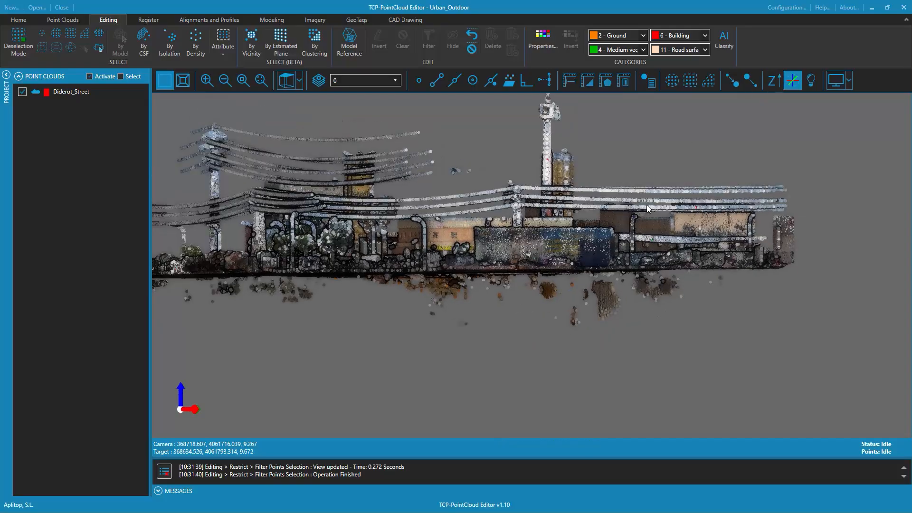
left_click(101, 35)
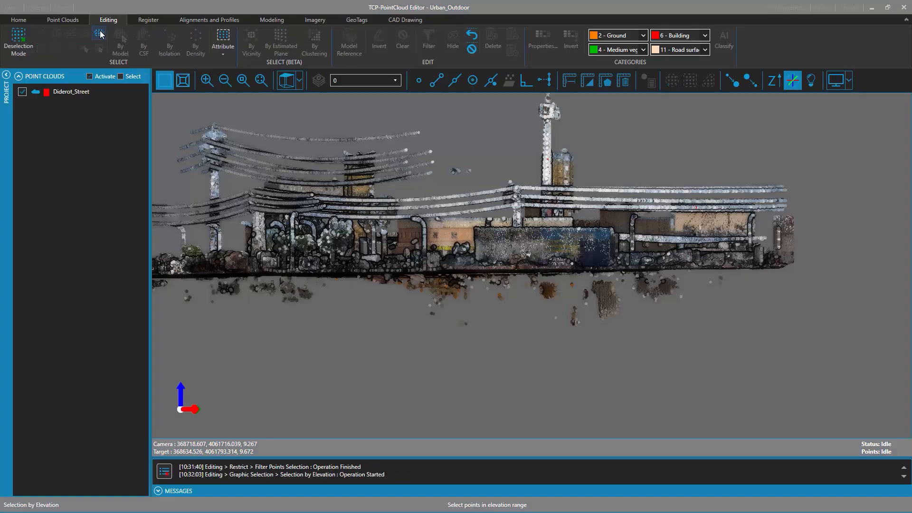
left_click_drag(287, 291, 331, 188)
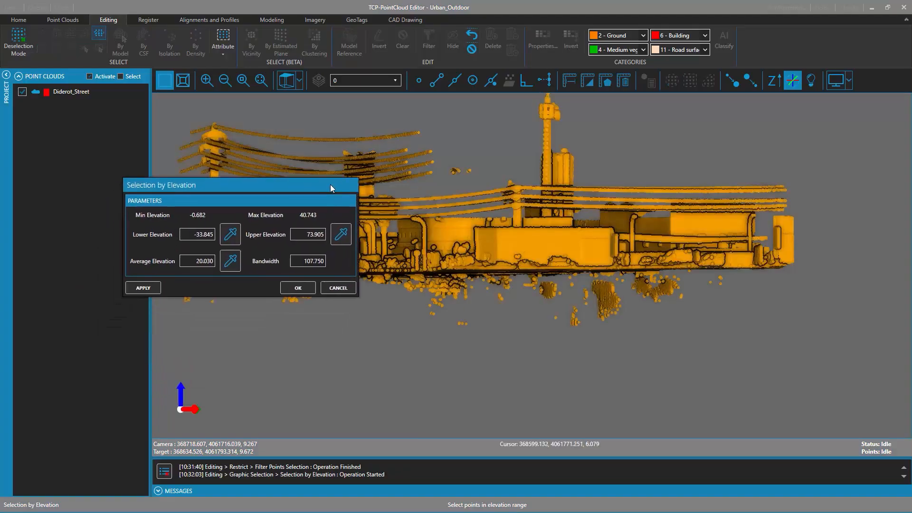
left_click(341, 235)
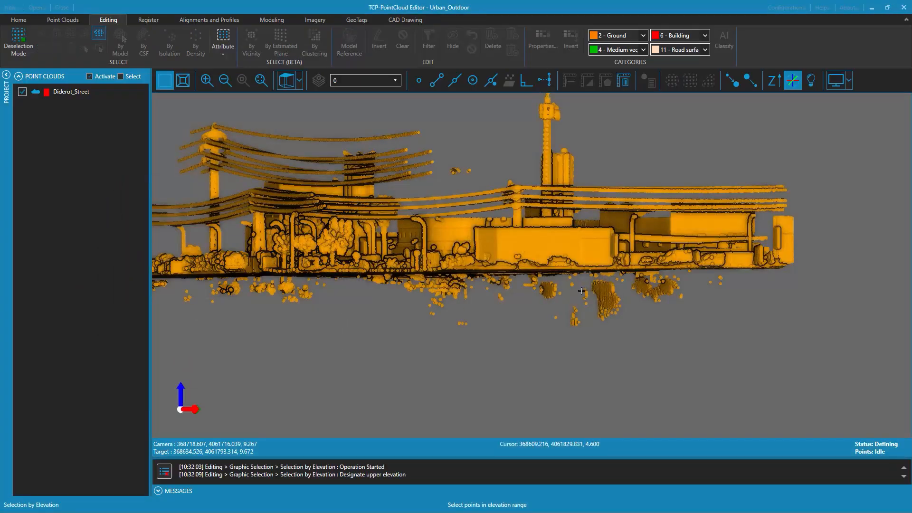
left_click(571, 277)
- Accept the elevation selection and hide the selected noise points below the street
left_click_drag(554, 267, 669, 284)
scroll(607, 271, "up", 6)
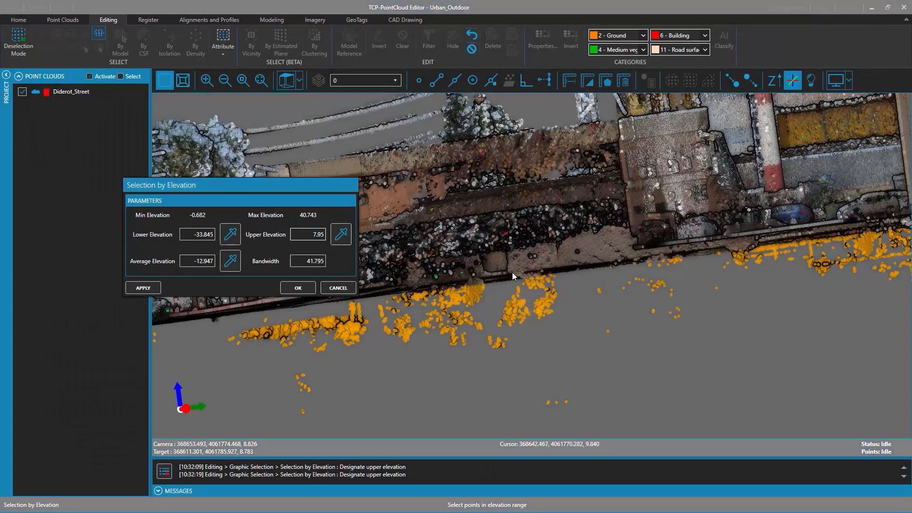
left_click_drag(513, 273, 623, 344)
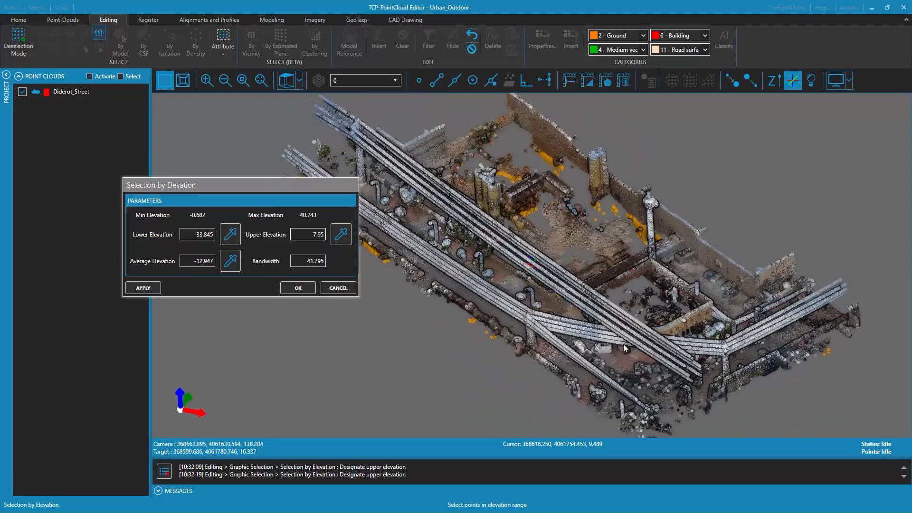
left_click(298, 289)
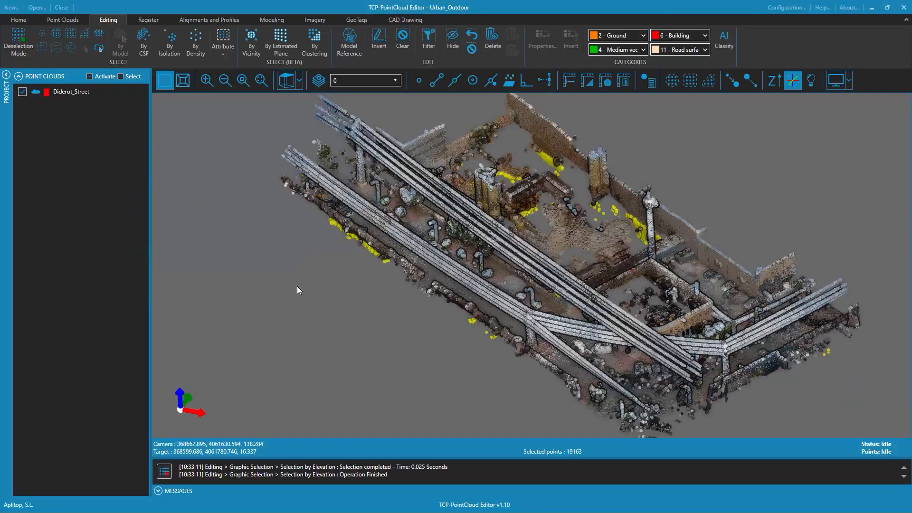
left_click(451, 41)
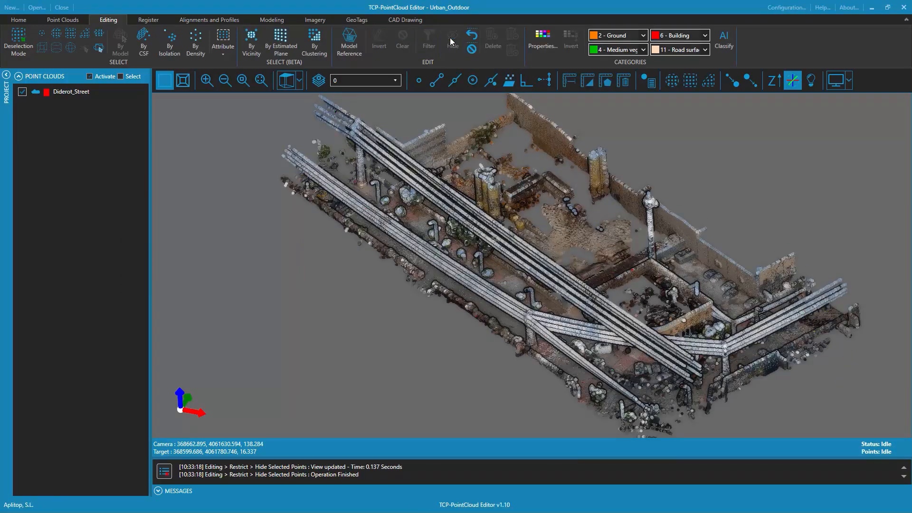
- Select points by density using a search radius of 0.010
left_click_drag(466, 307, 519, 279)
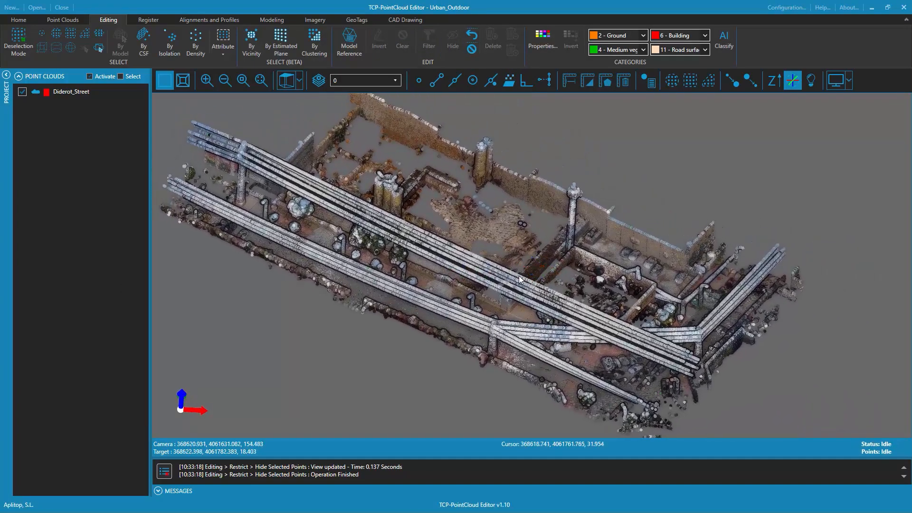
left_click(195, 44)
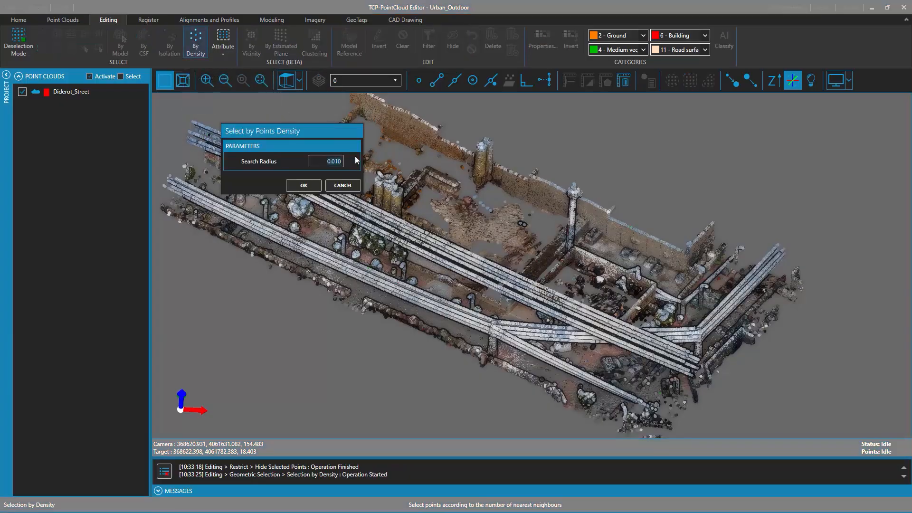
left_click(304, 185)
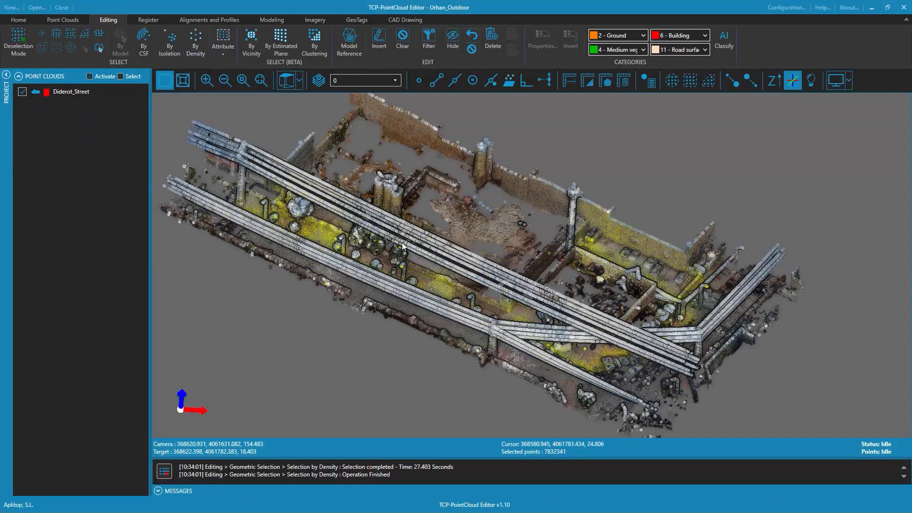
- Check the density selection on the perimeter wall and hide the selected points
double_click(597, 221)
scroll(600, 193, "up", 10)
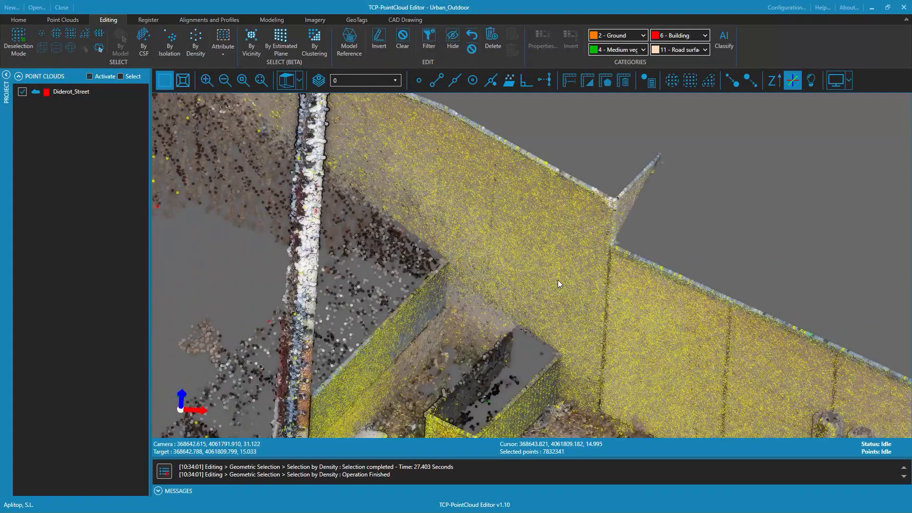
middle_click_drag(441, 203, 626, 221)
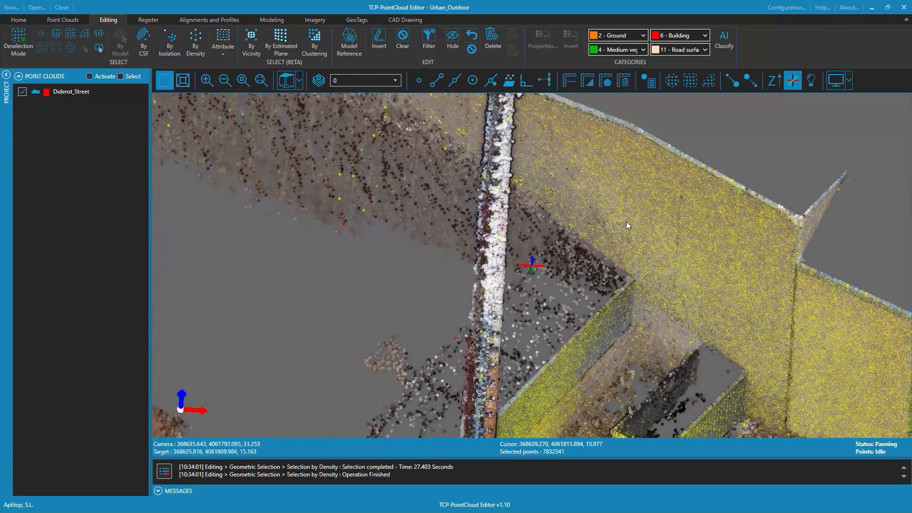
scroll(533, 141, "down", 12)
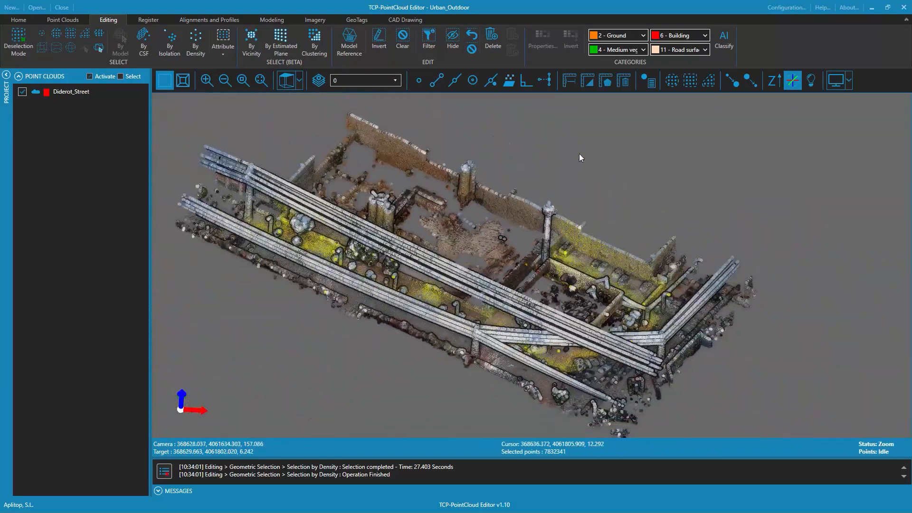
middle_click_drag(579, 158, 608, 185)
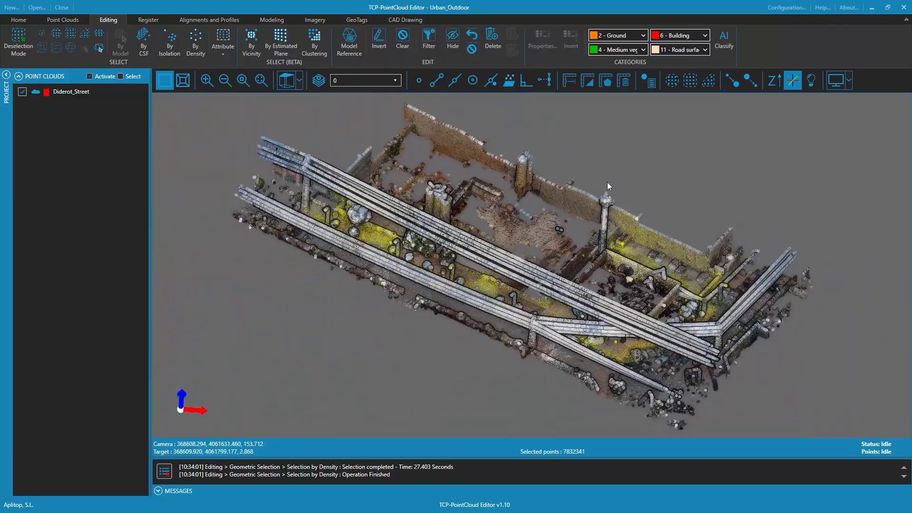
left_click(451, 43)
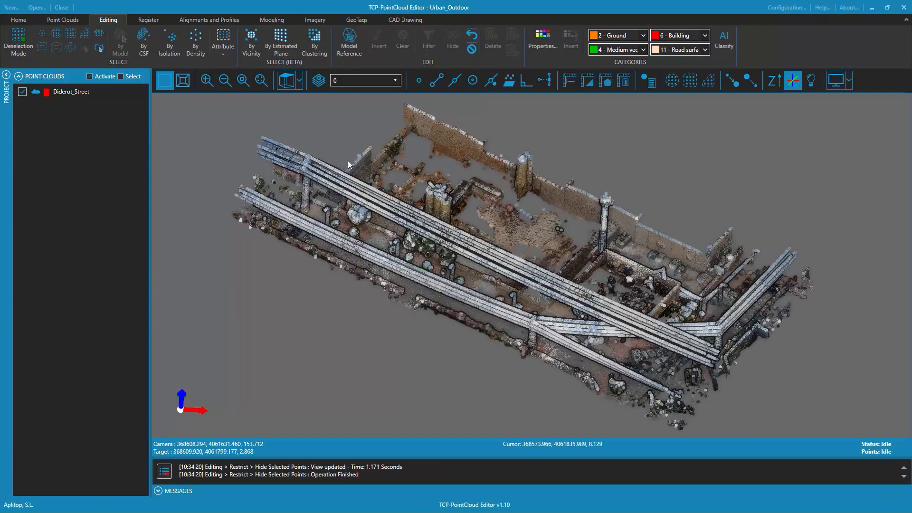
- Select isolated points using a search radius of 0.25 and a number of points of 2
left_click(170, 43)
left_click_drag(489, 246, 520, 239)
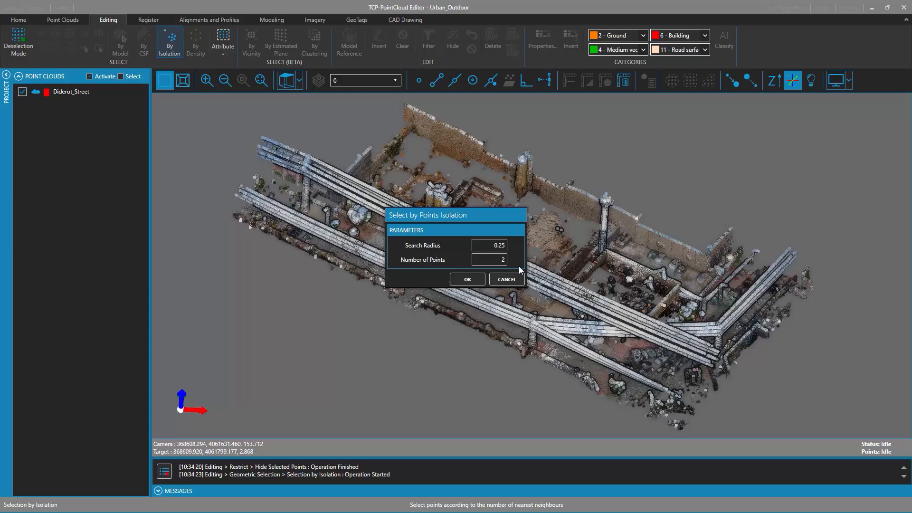
left_click(468, 279)
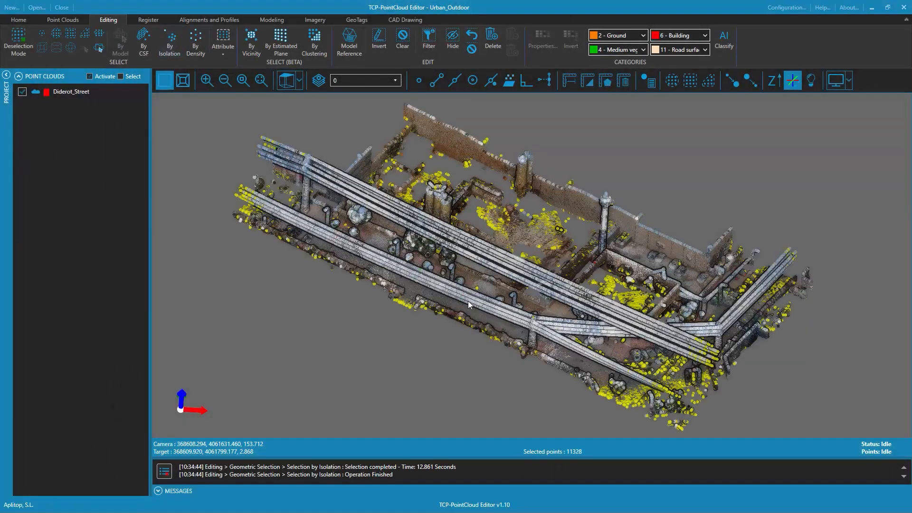
- Check the selected isolated points near the trees at the cloud's edge and in the sparse inner lot, and hide them
double_click(671, 388)
scroll(617, 256, "up", 10)
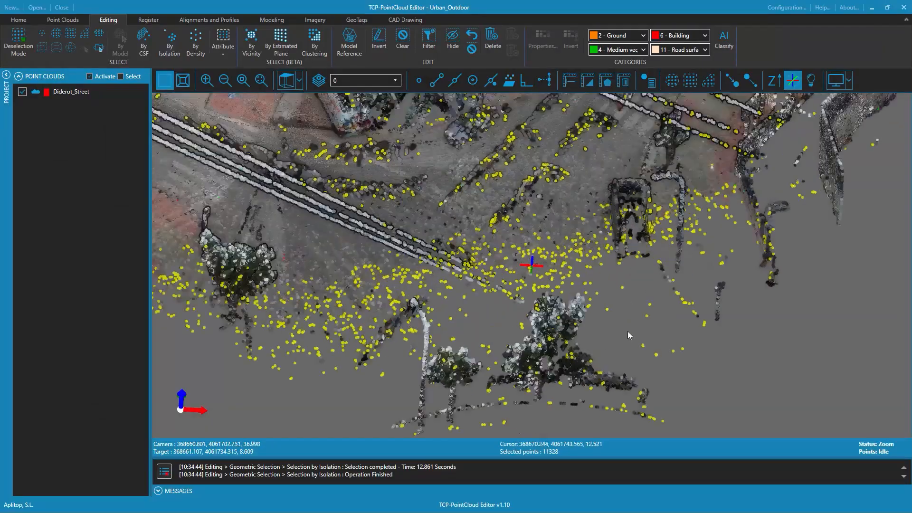
left_click_drag(519, 295, 572, 261)
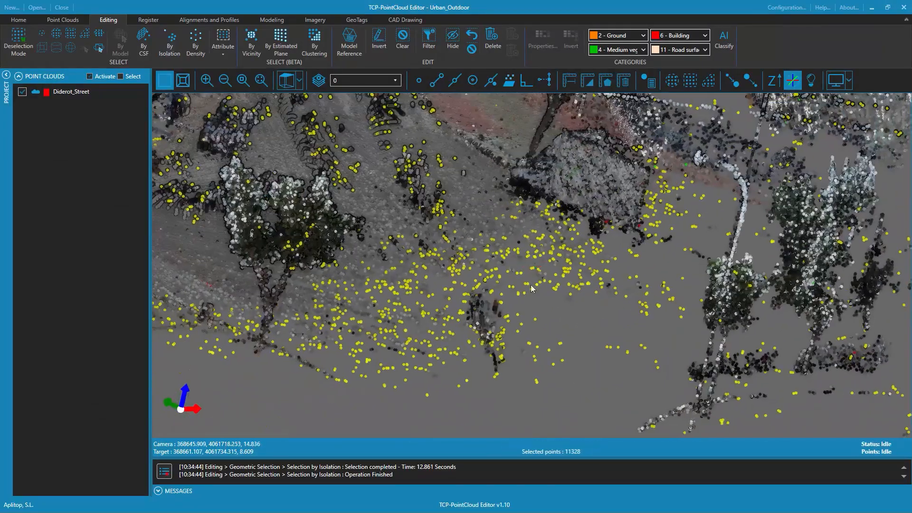
left_click_drag(515, 248, 465, 301)
scroll(542, 237, "down", 10)
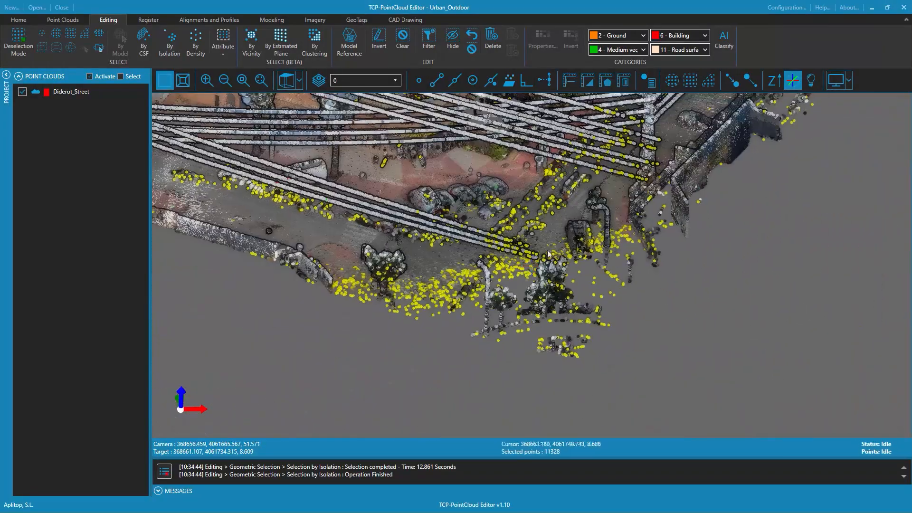
middle_click_drag(536, 217, 612, 305)
left_click_drag(612, 305, 547, 248)
scroll(546, 248, "up", 10)
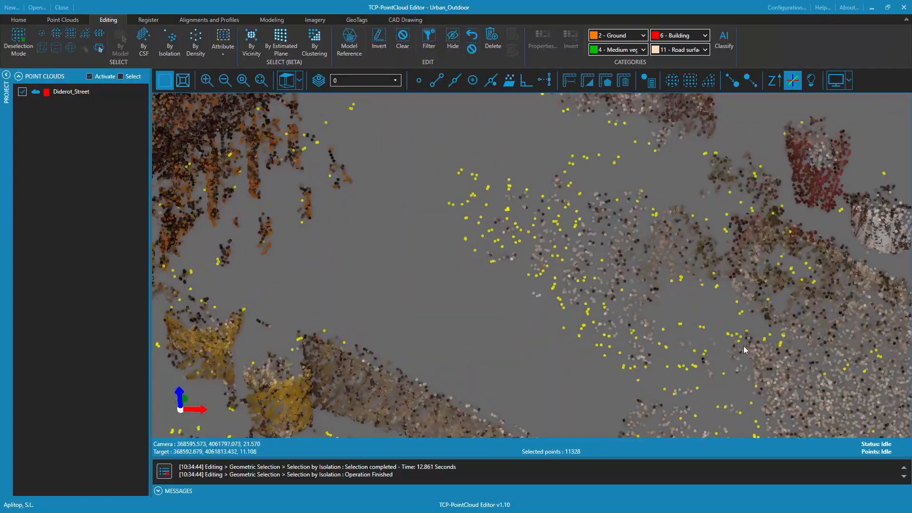
scroll(717, 374, "down", 10)
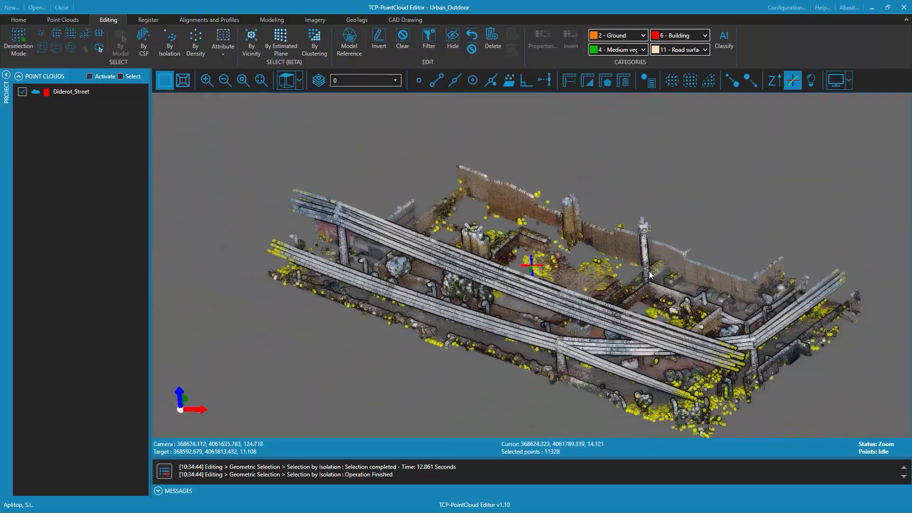
middle_click_drag(652, 275, 624, 241)
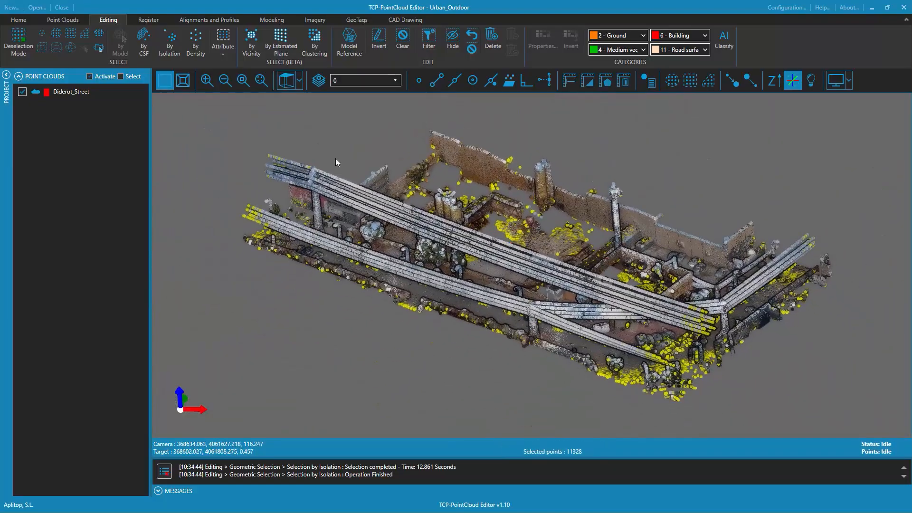
left_click(454, 38)
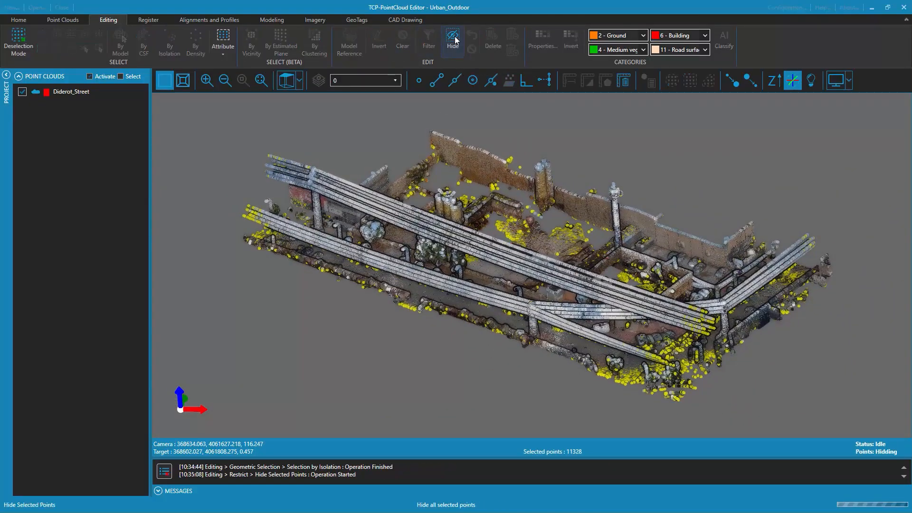
- Clone the Diderot_Street point cloud as Diderot_Street_Clean, excluding the filtered points
left_click(72, 92)
left_click(70, 20)
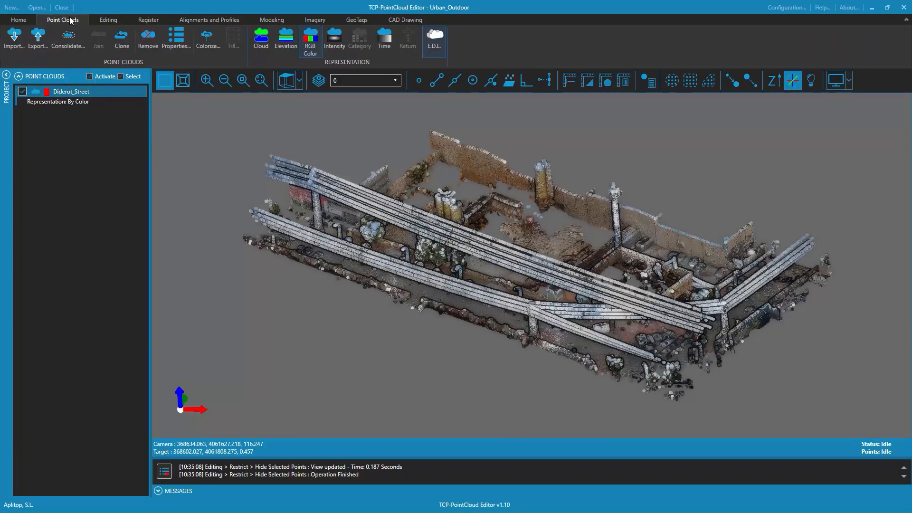
left_click(120, 43)
left_click(463, 237)
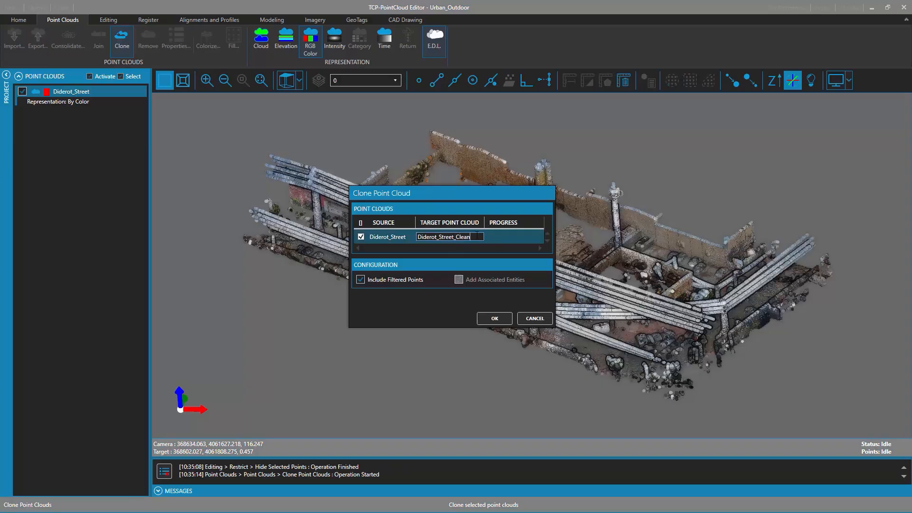
left_click(361, 279)
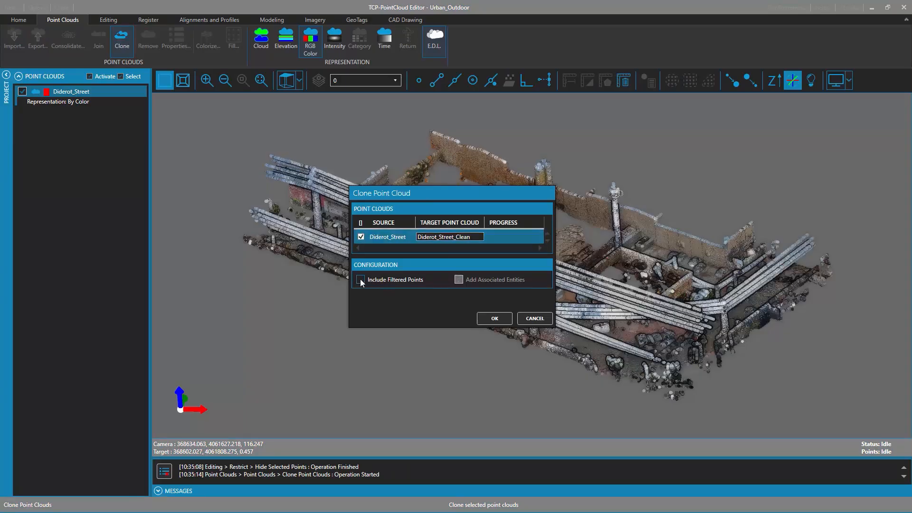
left_click(494, 319)
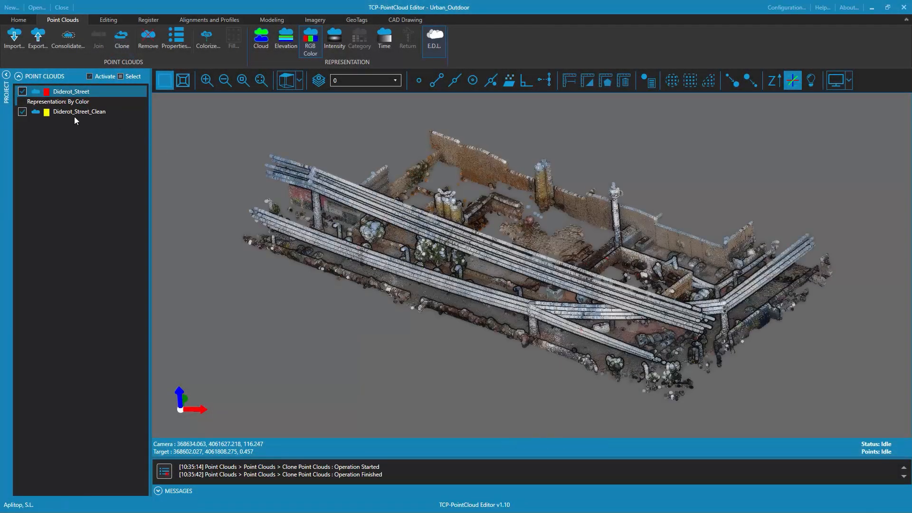
- Deactivate the original Diderot_Street cloud and inspect Diderot_Street_Clean from above
left_click(22, 91)
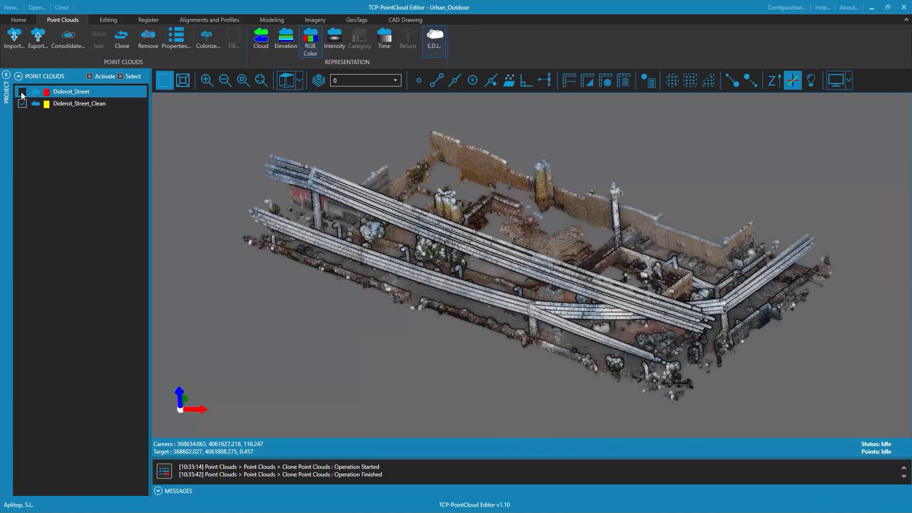
left_click_drag(420, 176, 515, 267)
middle_click_drag(558, 290, 534, 213)
scroll(534, 213, "down", 4)
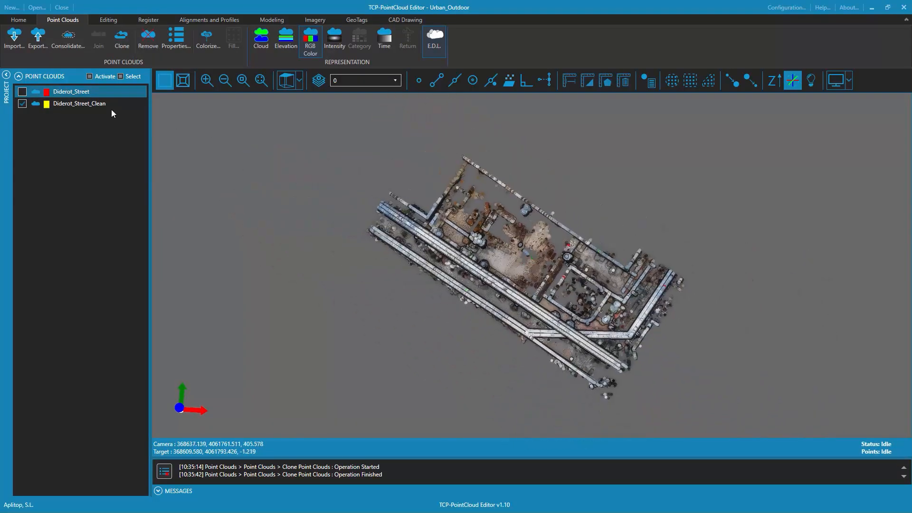
- Compare the point cloud properties of Diderot_Street with those of Diderot_Street_Clean
right_click(83, 91)
left_click(121, 238)
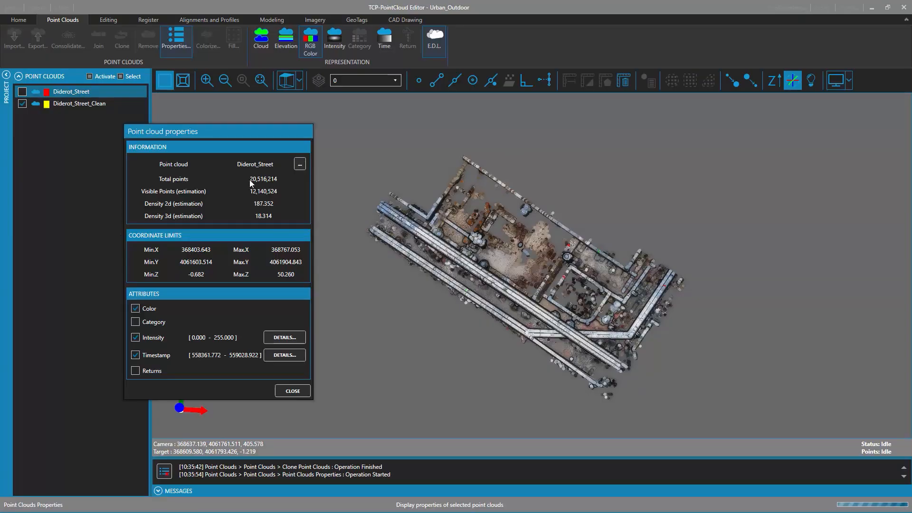
left_click(292, 390)
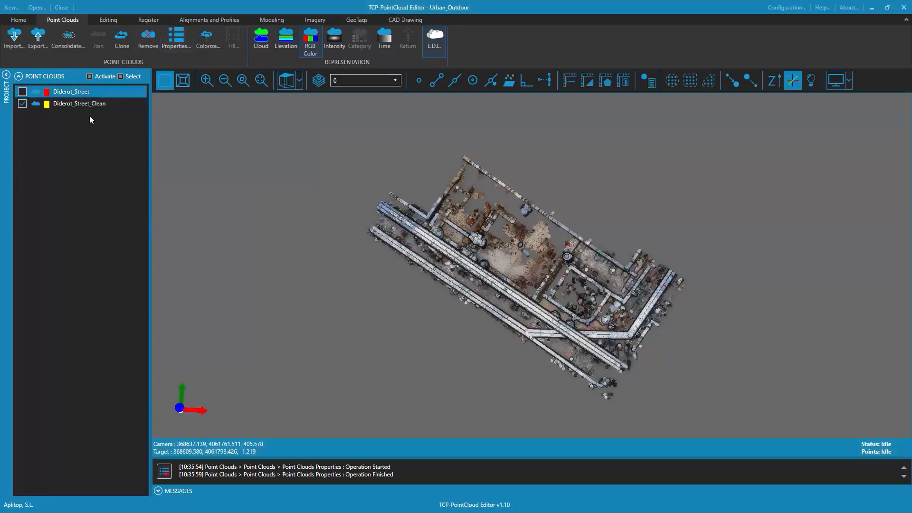
left_click(80, 104)
right_click(79, 107)
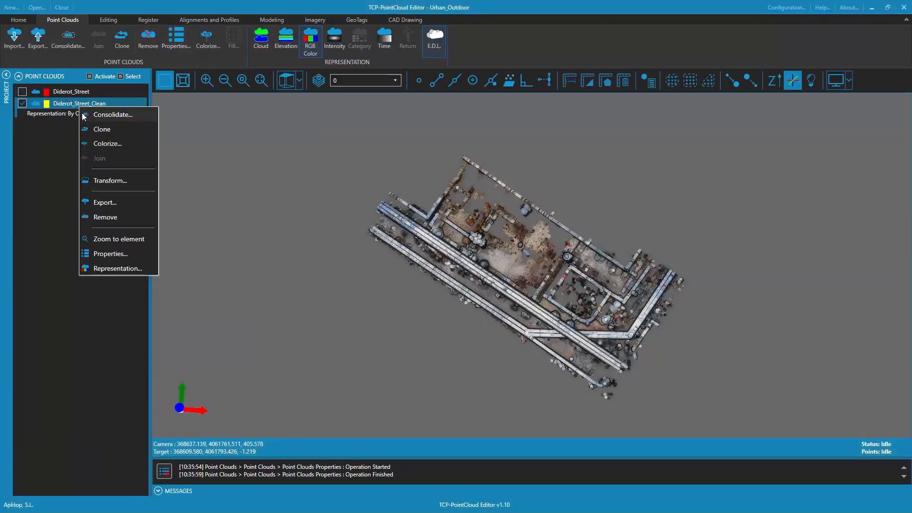
left_click(121, 254)
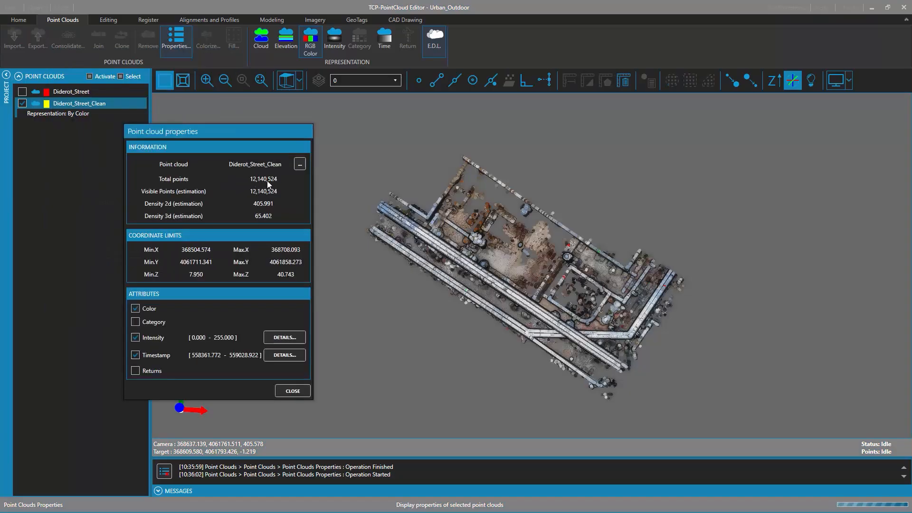
left_click(293, 390)
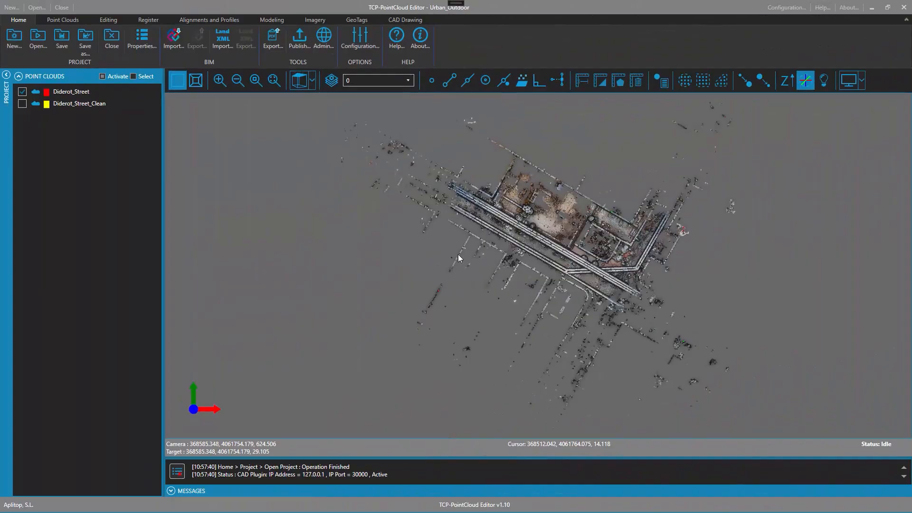
- Run the automatic AI classification on Diderot_Street with the Outdoor model and its listed category assignments
left_click(113, 20)
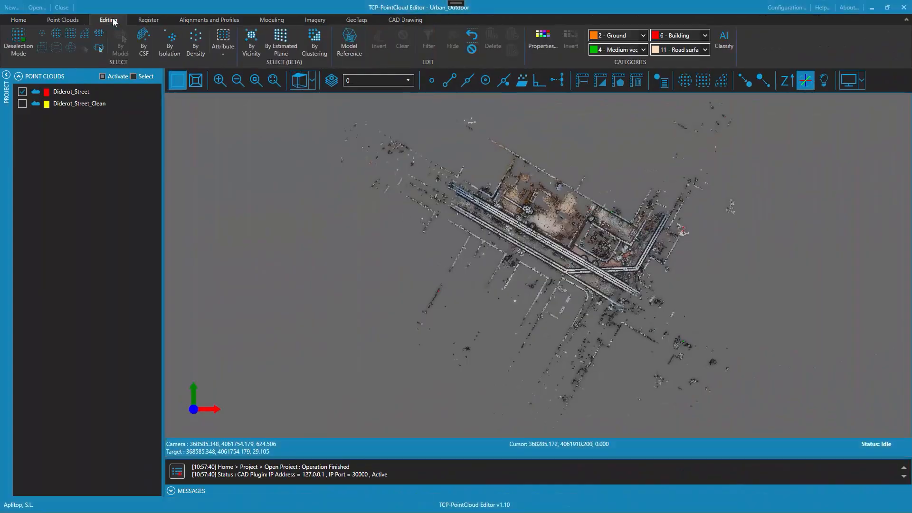
left_click(727, 44)
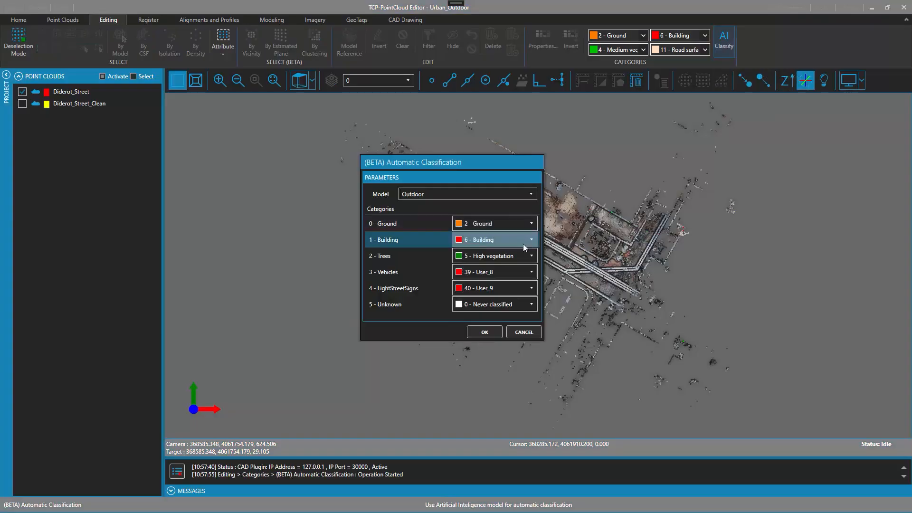
left_click(489, 336)
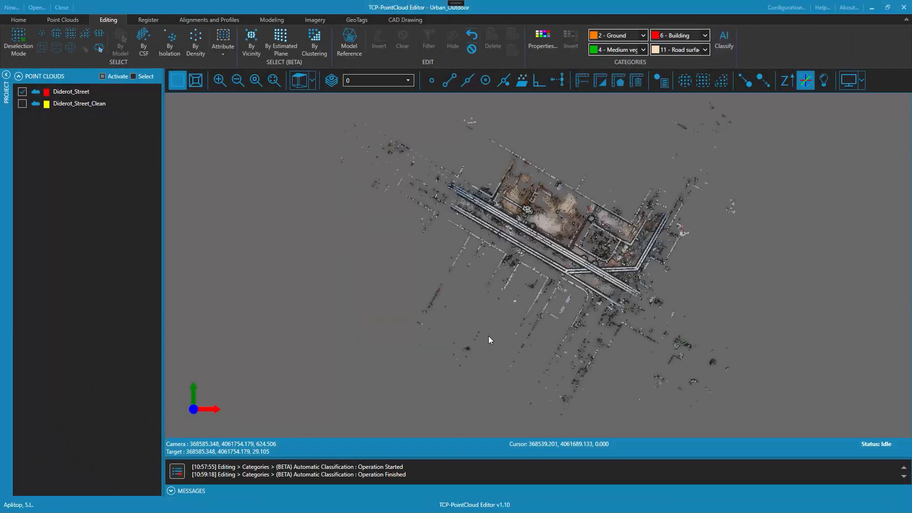
- Rename user category 39 as Vehicles and set its color to blue
left_click(544, 40)
left_click(395, 201)
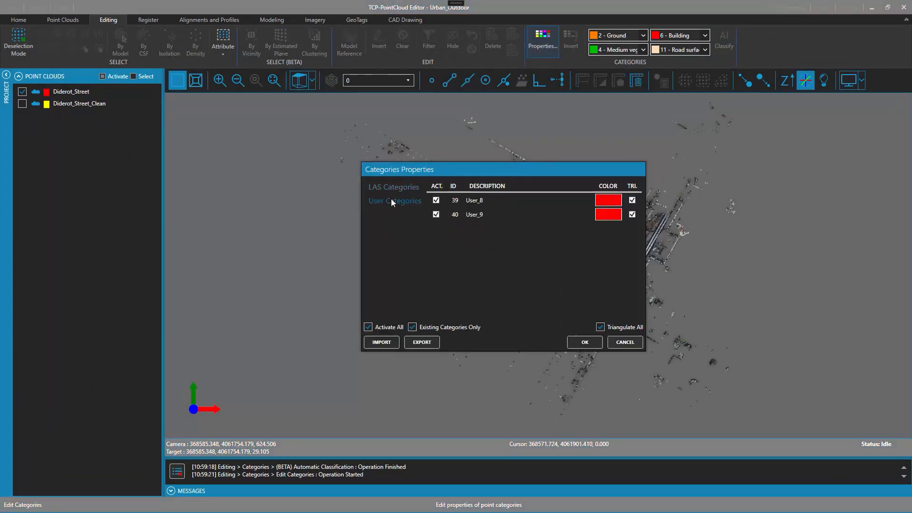
left_click(493, 200)
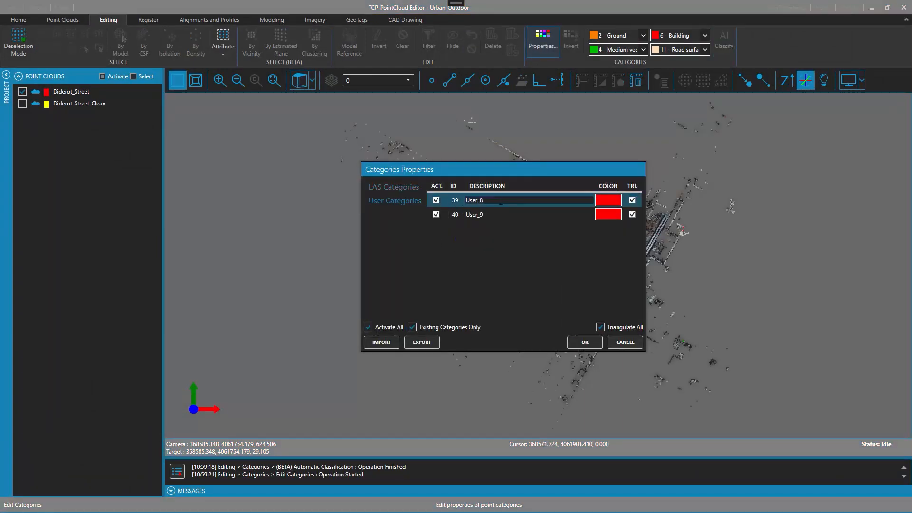
type("Vehicles")
left_click(612, 200)
left_click(612, 200)
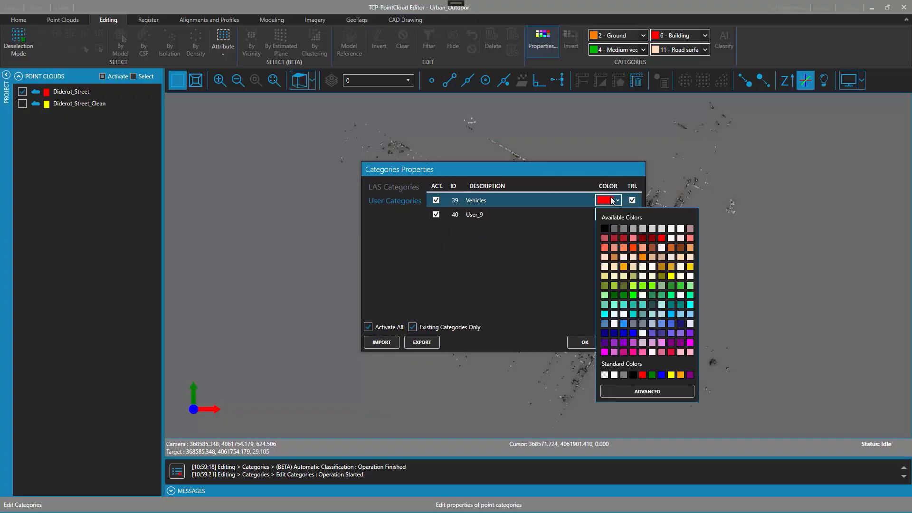
left_click(634, 332)
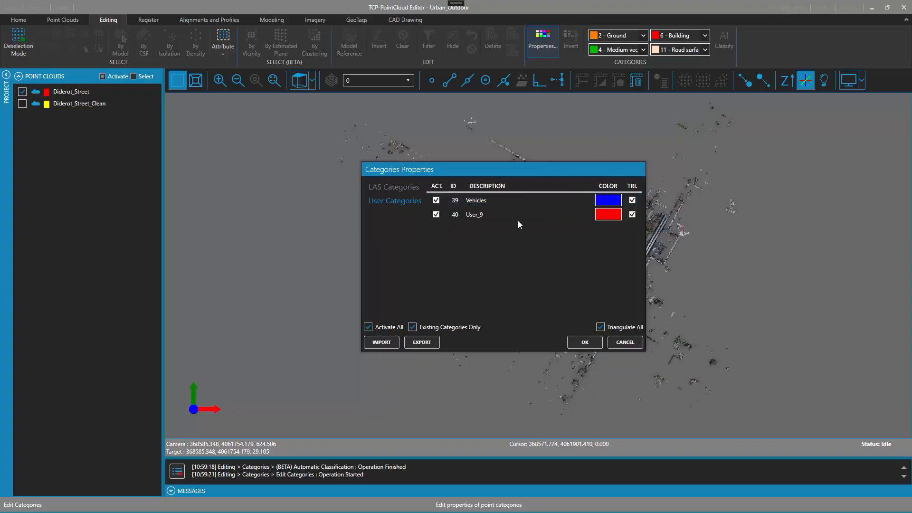
- Rename user category 40 as Lights, set its color to magenta, and apply the category changes
left_click(494, 216)
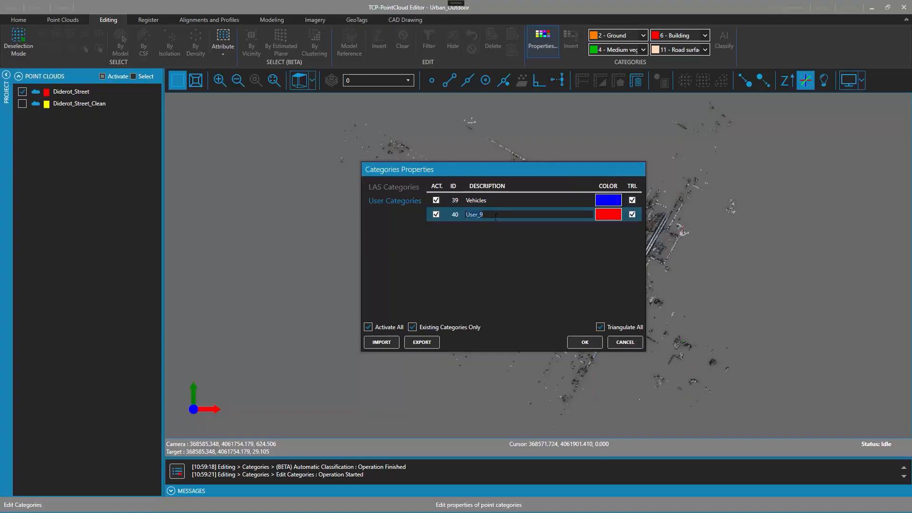
type("Lights")
left_click(610, 215)
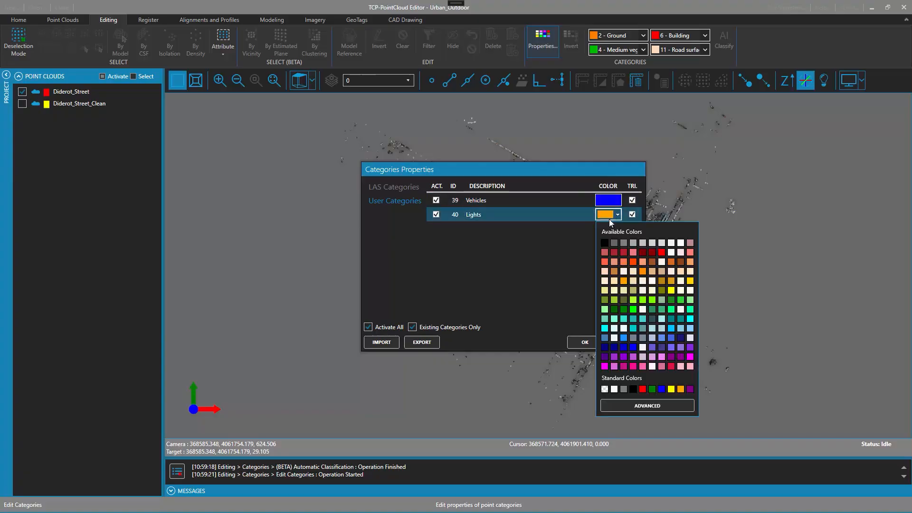
left_click(691, 357)
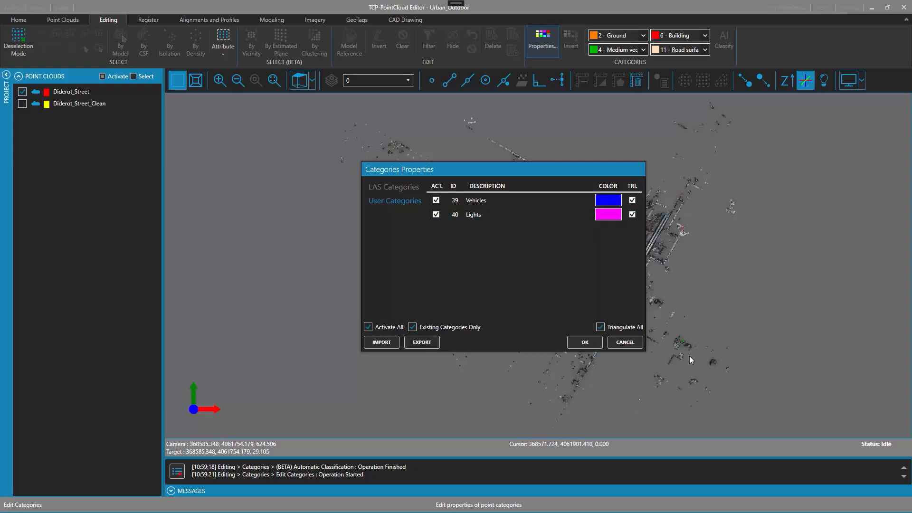
left_click(584, 343)
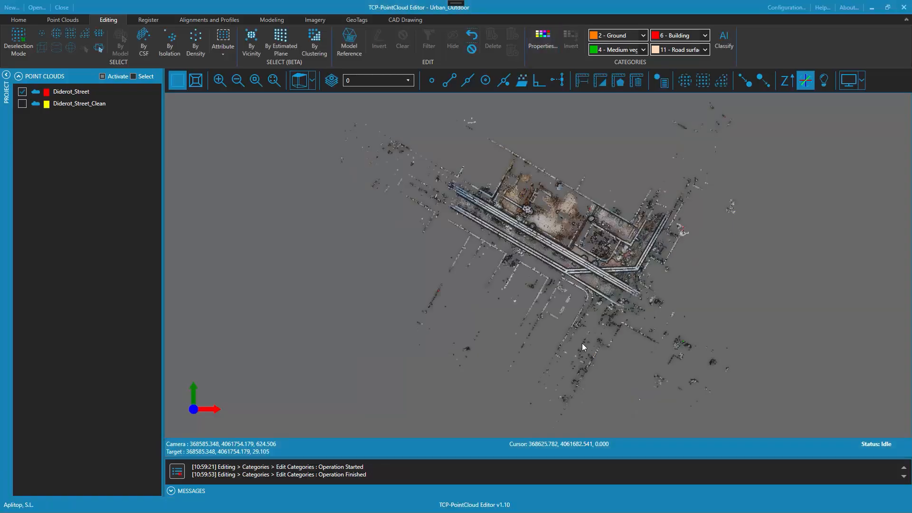
- Represent the point cloud by category and inspect the classified street, power lines, trees and vehicles up close
left_click(72, 22)
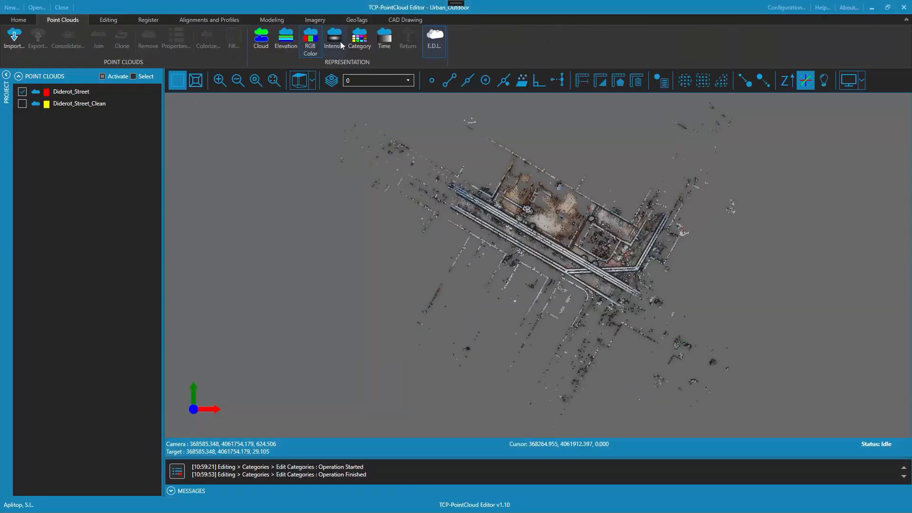
left_click(360, 38)
scroll(540, 246, "up", 1)
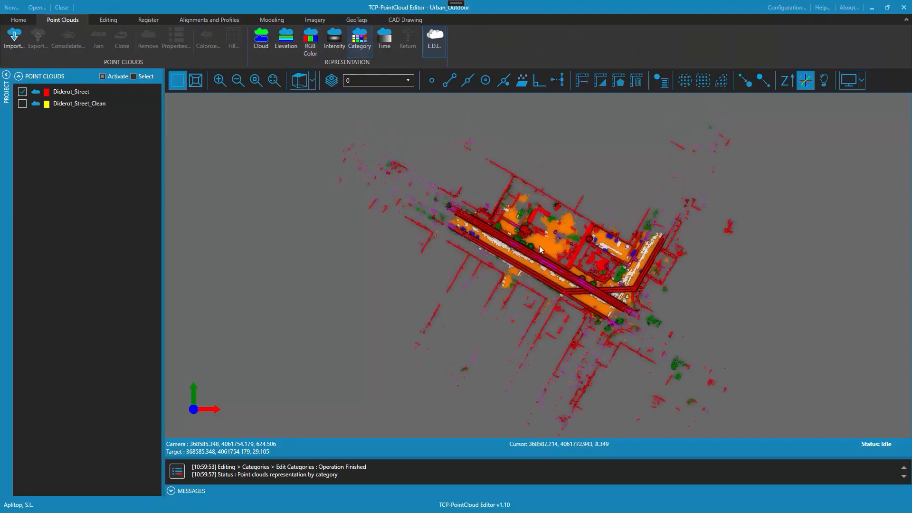
scroll(614, 213, "up", 3)
left_click_drag(545, 317, 498, 313)
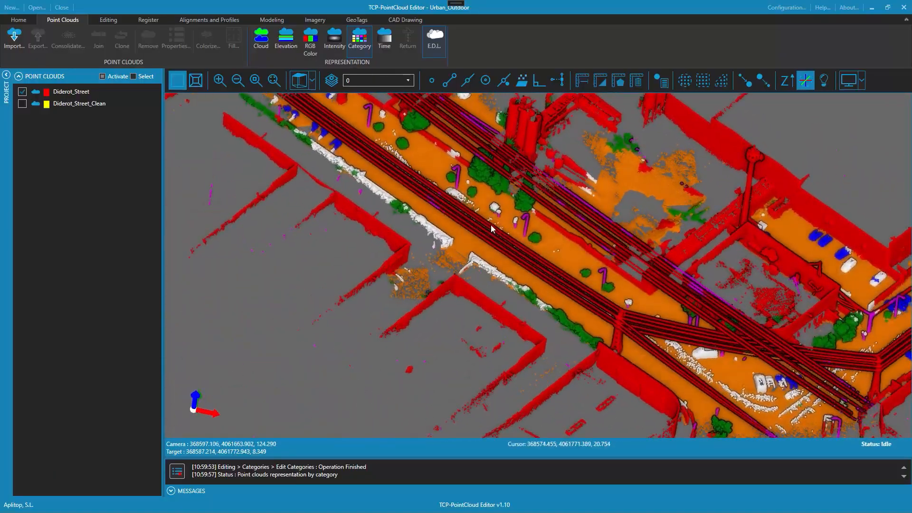
scroll(541, 286, "up", 5)
middle_click_drag(541, 241, 641, 385)
scroll(537, 210, "up", 5)
middle_click_drag(516, 221, 546, 285)
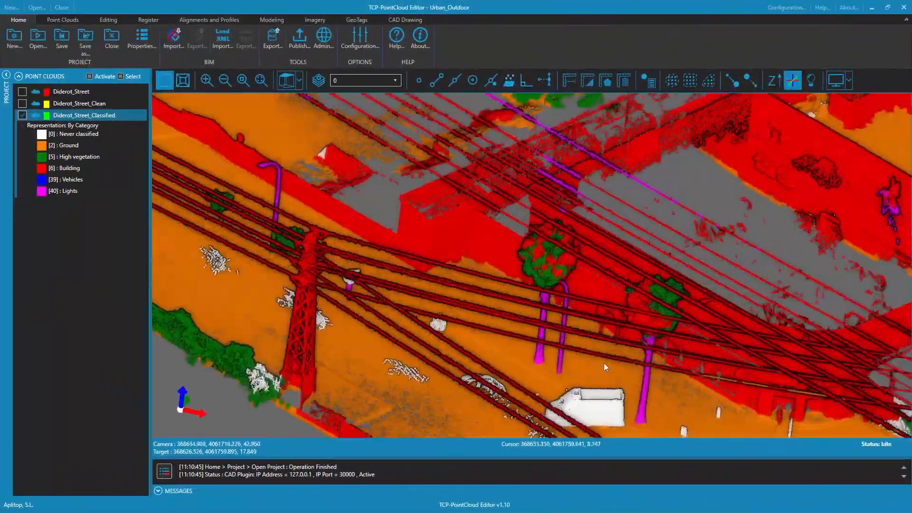
- Set up a selection by vicinity with a selection radius of 10, a vicinity distance of 0.100 and the lower-point option enabled
left_click_drag(604, 363, 610, 321)
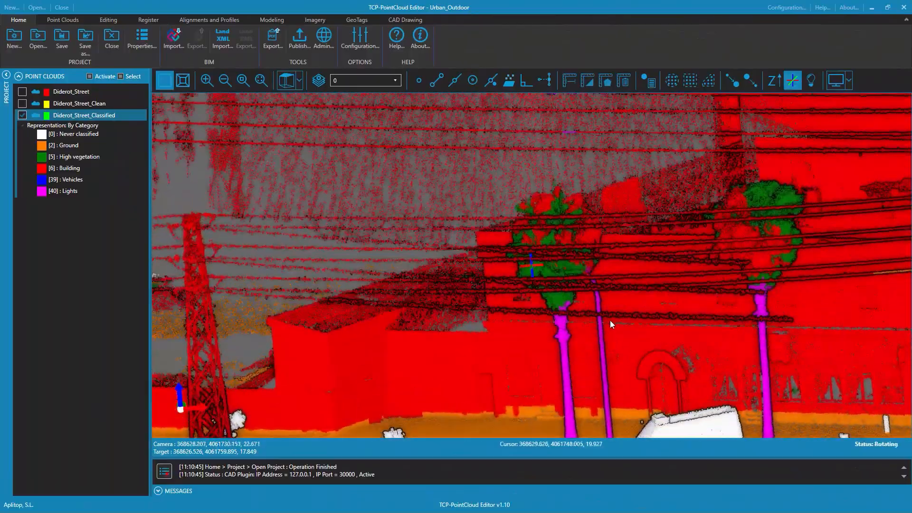
left_click_drag(747, 360, 383, 185)
left_click_drag(452, 355, 599, 257)
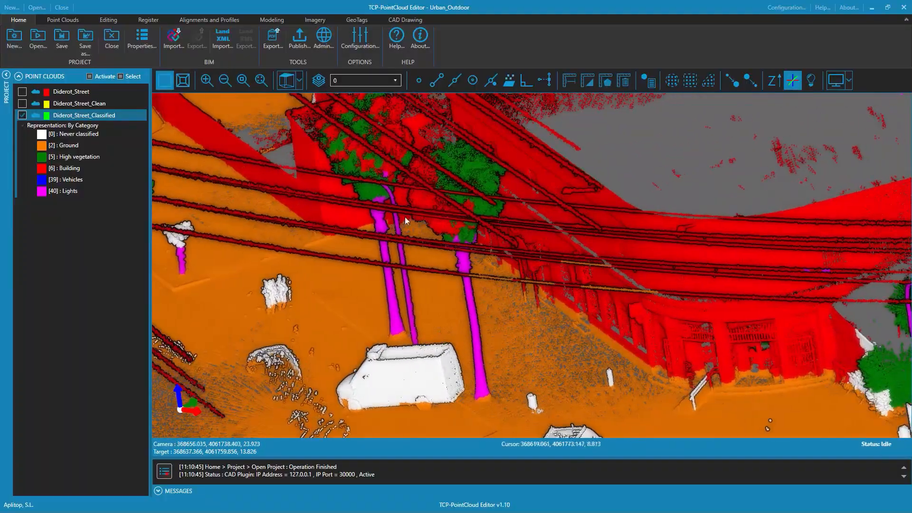
left_click(109, 20)
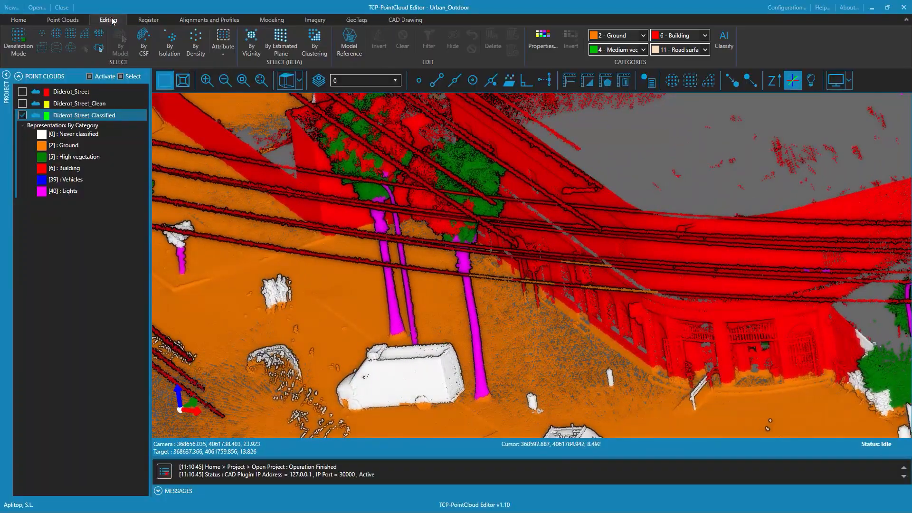
left_click(252, 44)
left_click_drag(439, 213, 212, 93)
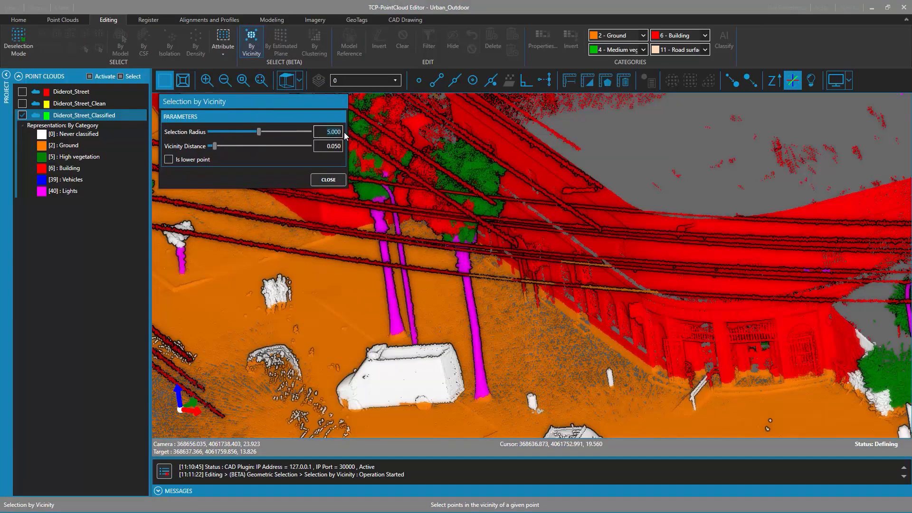
type("10")
key("Tab")
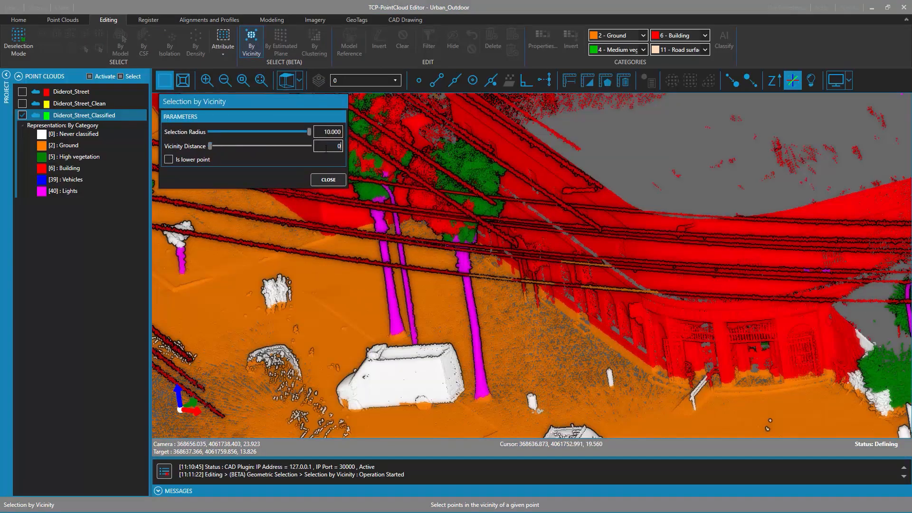
left_click(168, 160)
- Select the tree beside the white van by picking points at its trunk's base and midway up, and check the selection
left_click(419, 81)
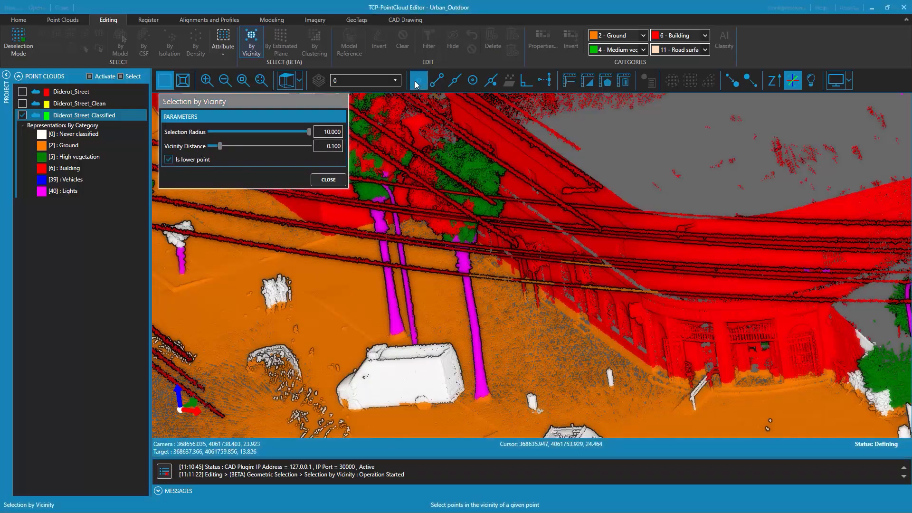
left_click(482, 398)
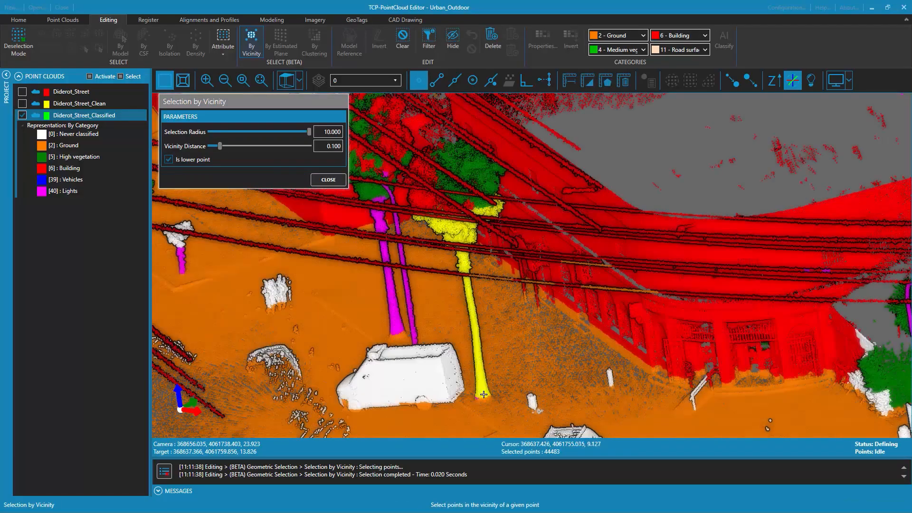
left_click(468, 293)
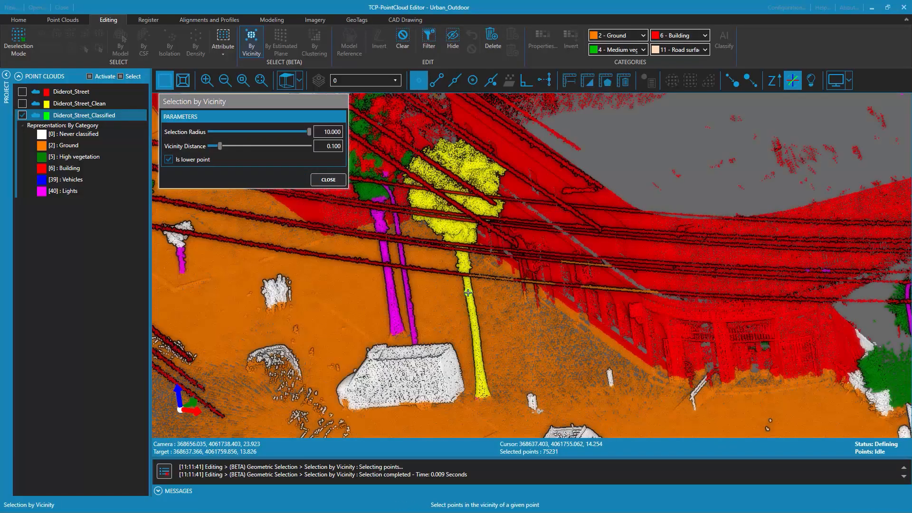
left_click(337, 180)
middle_click_drag(570, 276, 441, 286)
middle_click_drag(421, 224, 543, 238)
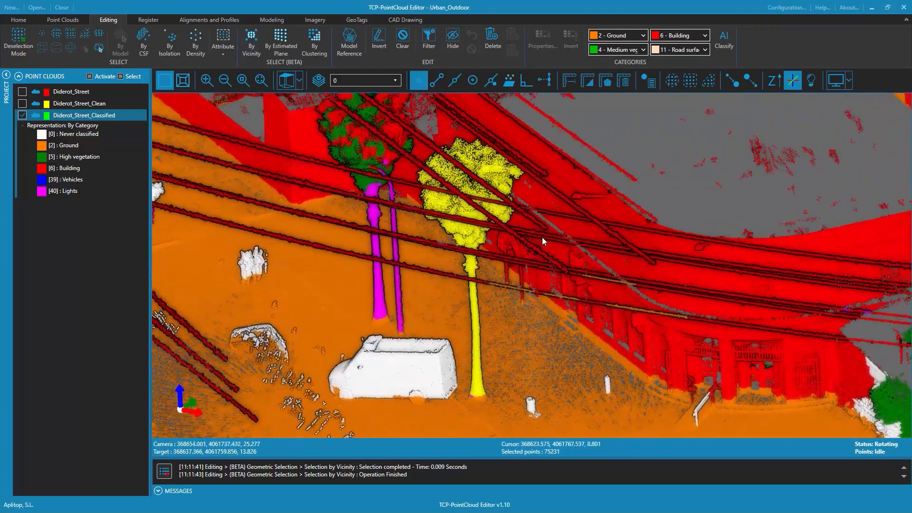
- Assign the selected tree beside the white van to category 5 - High vegetation
left_click(644, 50)
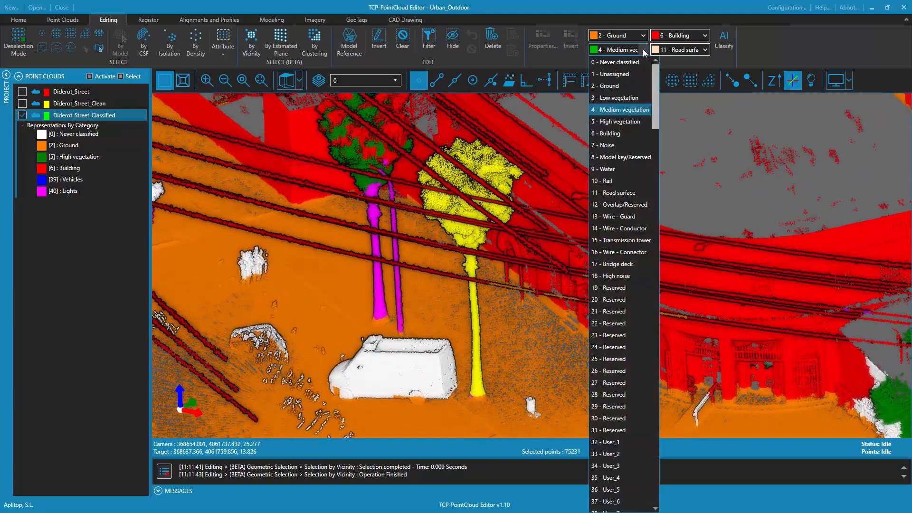
left_click(615, 122)
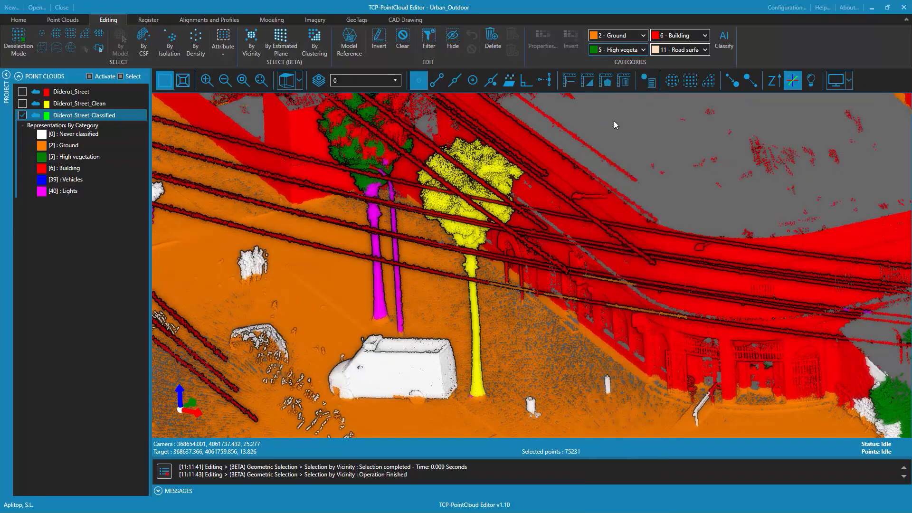
left_click(611, 52)
- Set up a selection by clustering for the street lamp between the small trees, with a selection radius of 10 and the lower-point option enabled
scroll(546, 269, "down", 4)
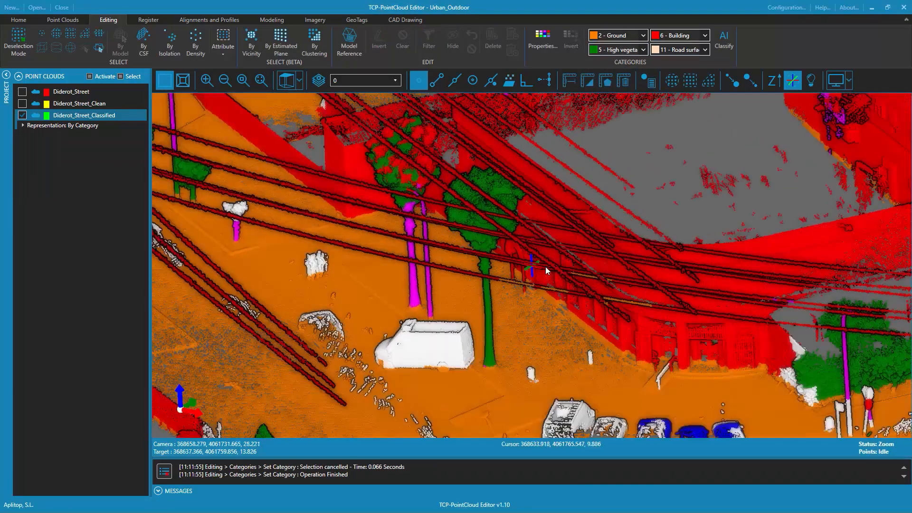
left_click_drag(484, 246, 428, 325)
double_click(346, 321)
scroll(500, 257, "up", 5)
left_click_drag(501, 257, 511, 276)
double_click(504, 284)
scroll(547, 260, "up", 5)
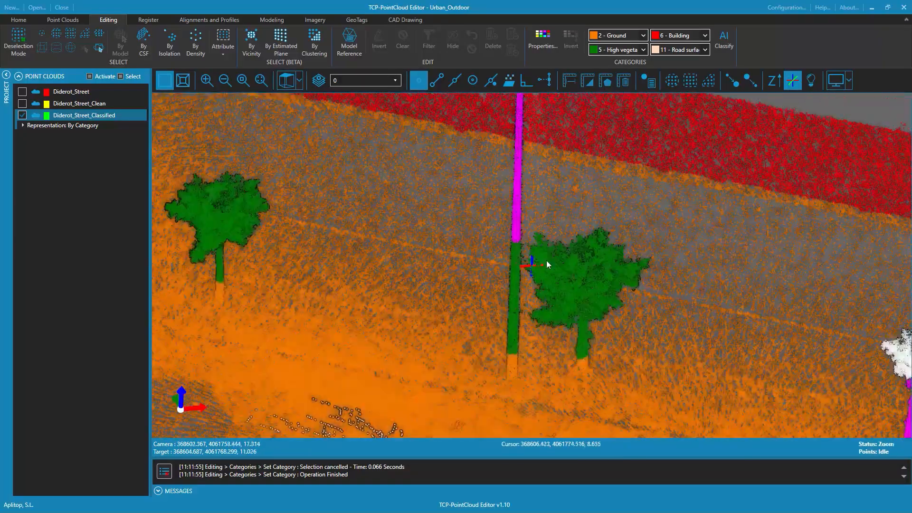
scroll(565, 234, "down", 5)
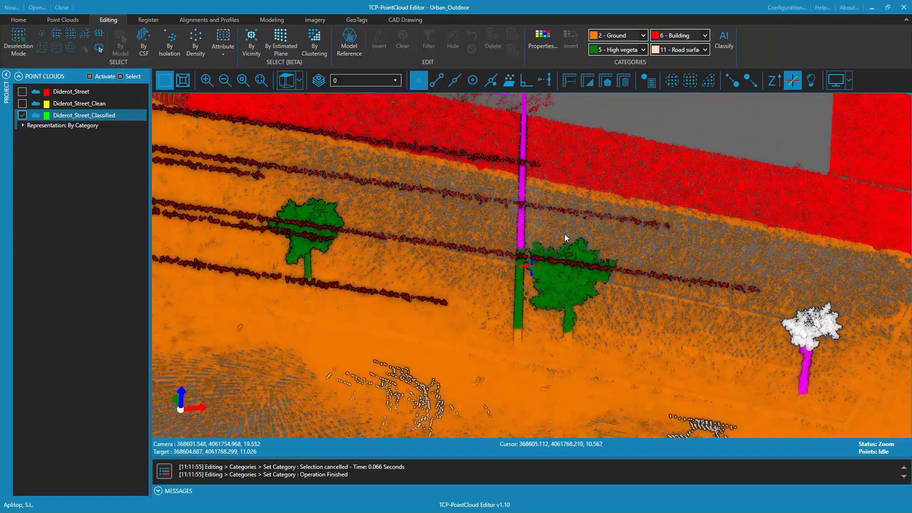
left_click(317, 45)
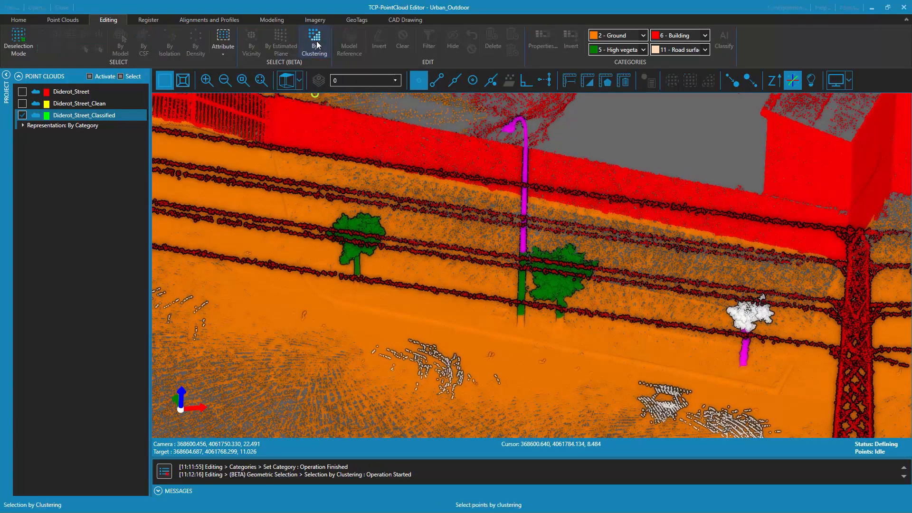
double_click(523, 241)
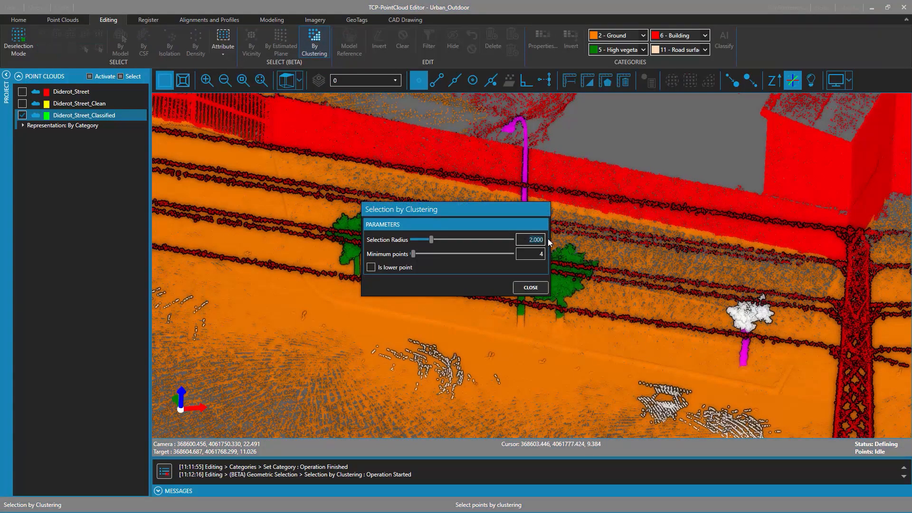
type("10")
left_click(371, 267)
left_click(531, 288)
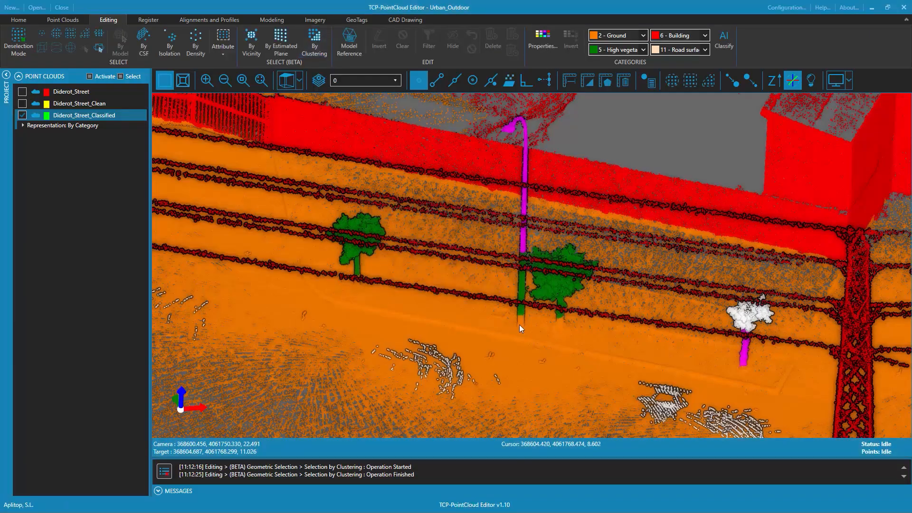
- Select the whole street lamp by clustering, picking its base with the lower-point option and points higher up the pole with a selection radius of 5
left_click(313, 37)
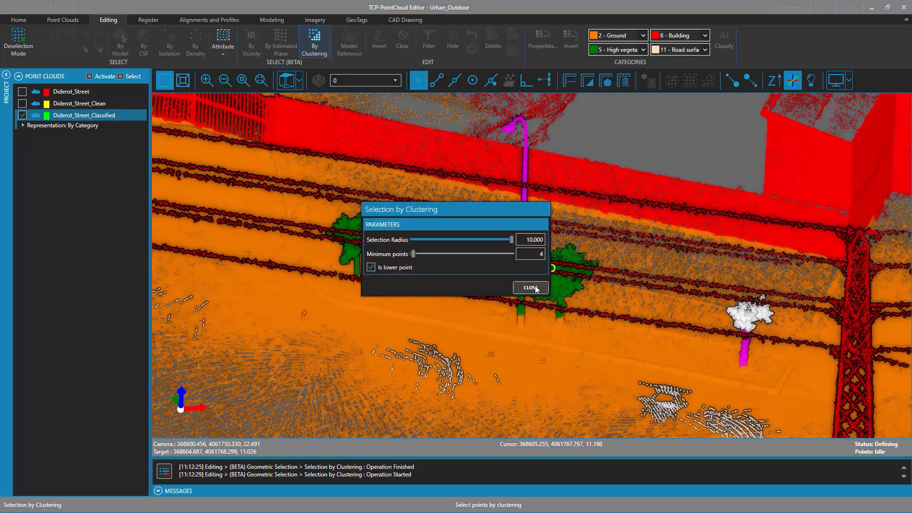
left_click_drag(503, 205, 300, 101)
left_click(520, 327)
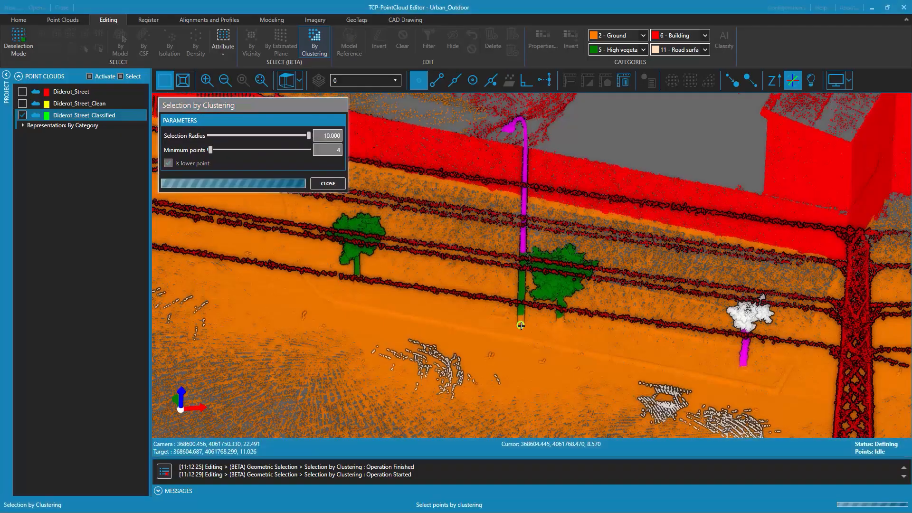
left_click(524, 194)
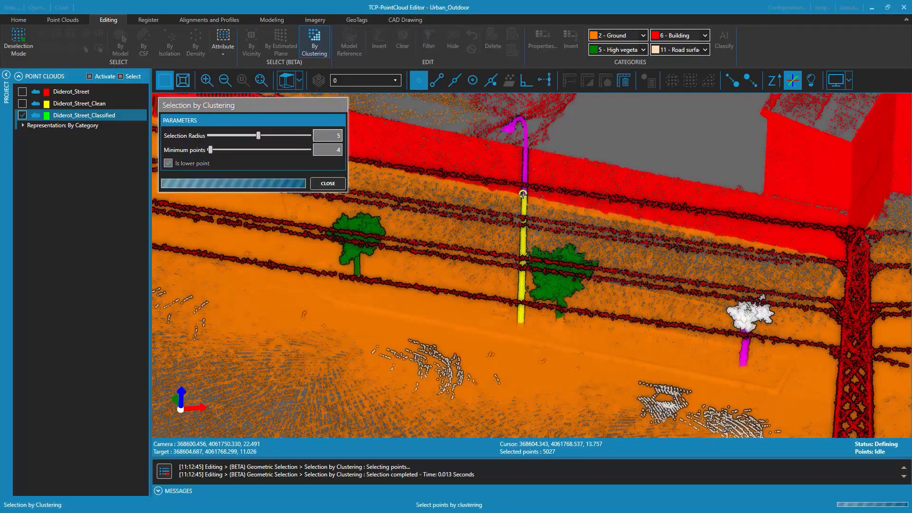
middle_click_drag(532, 164, 530, 211)
scroll(520, 231, "up", 4)
left_click(520, 232)
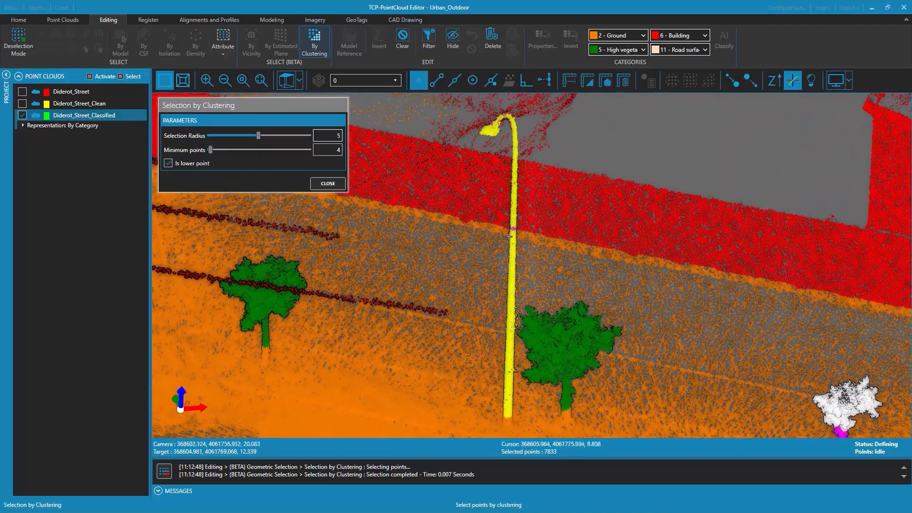
scroll(513, 230, "up", 1)
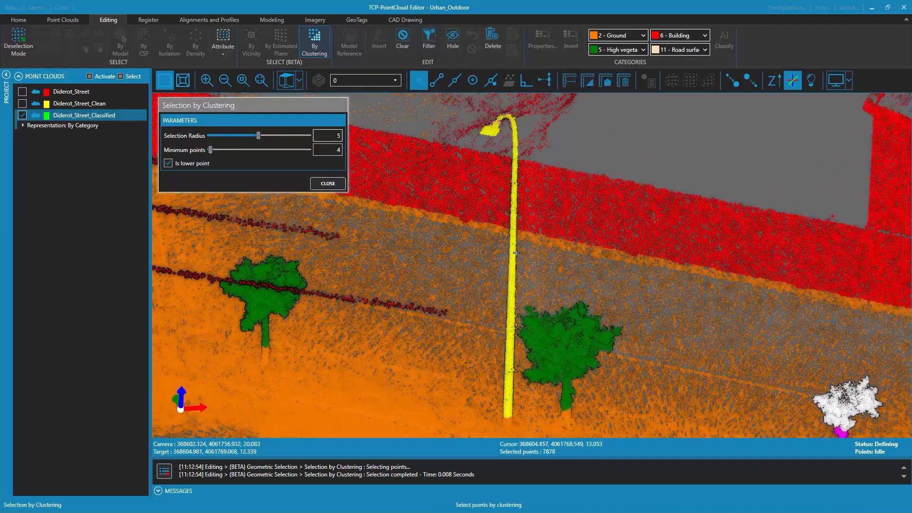
left_click(328, 183)
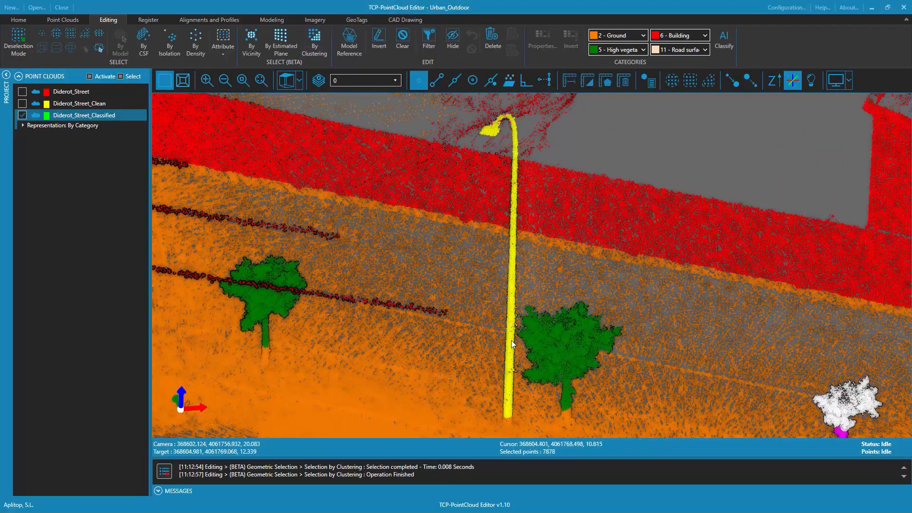
- Assign the selected street lamp to category 40 - Lights
scroll(512, 340, "down", 4)
left_click_drag(464, 326, 486, 277)
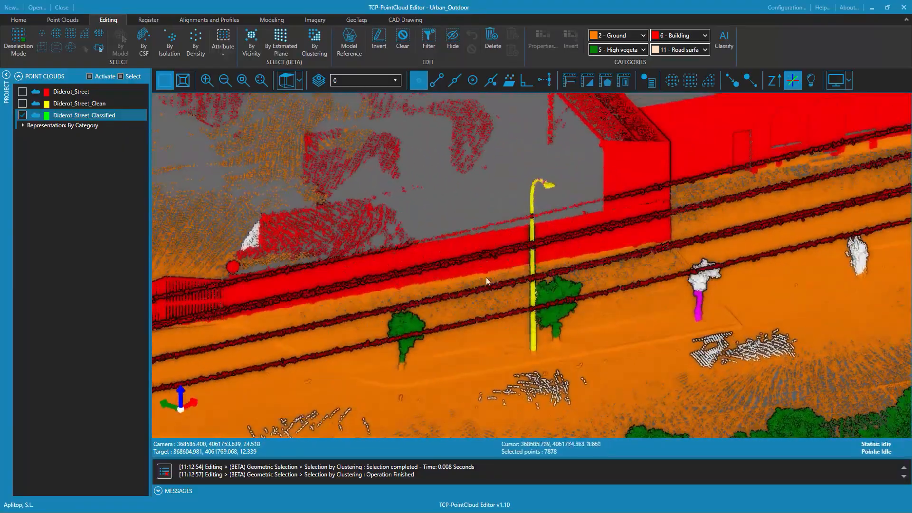
left_click(644, 49)
scroll(625, 292, "down", 5)
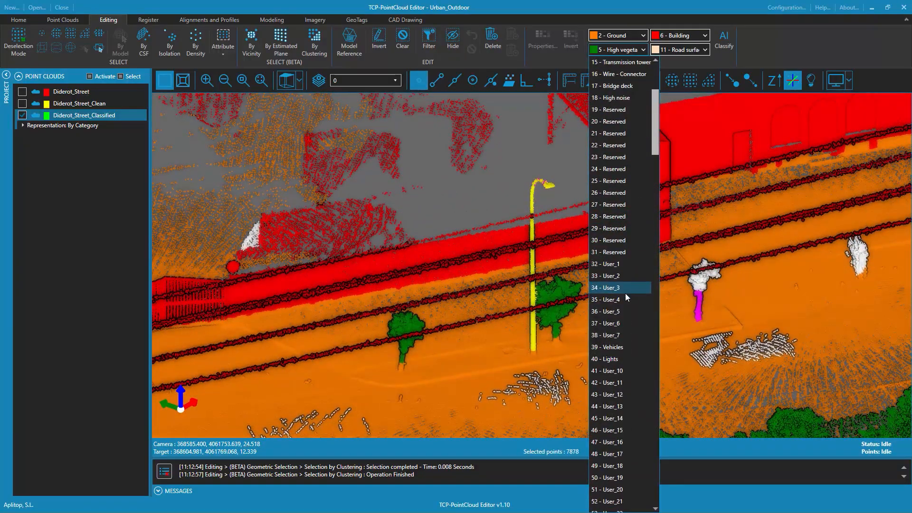
left_click(612, 358)
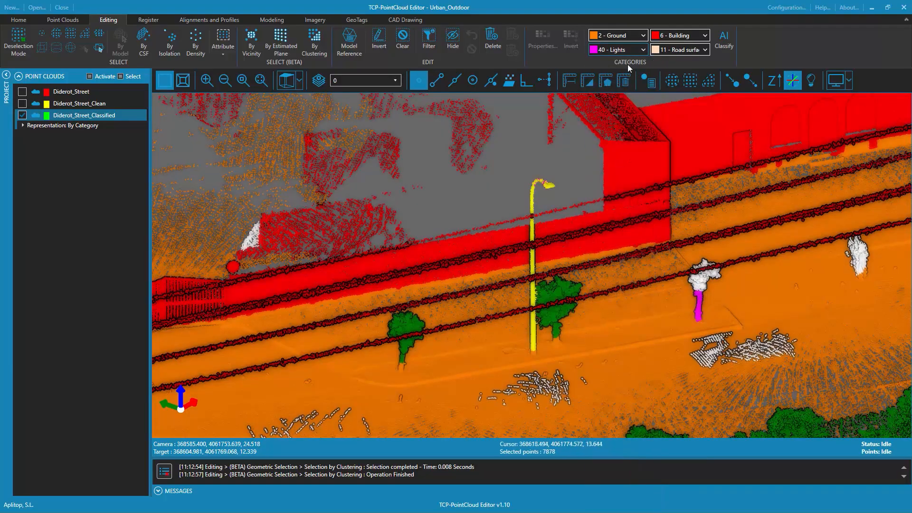
left_click(626, 50)
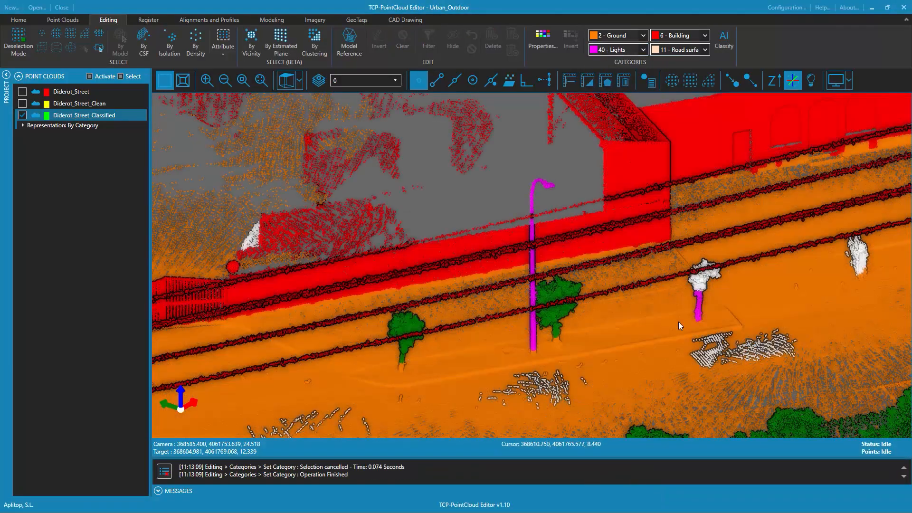
middle_click_drag(679, 321, 609, 320)
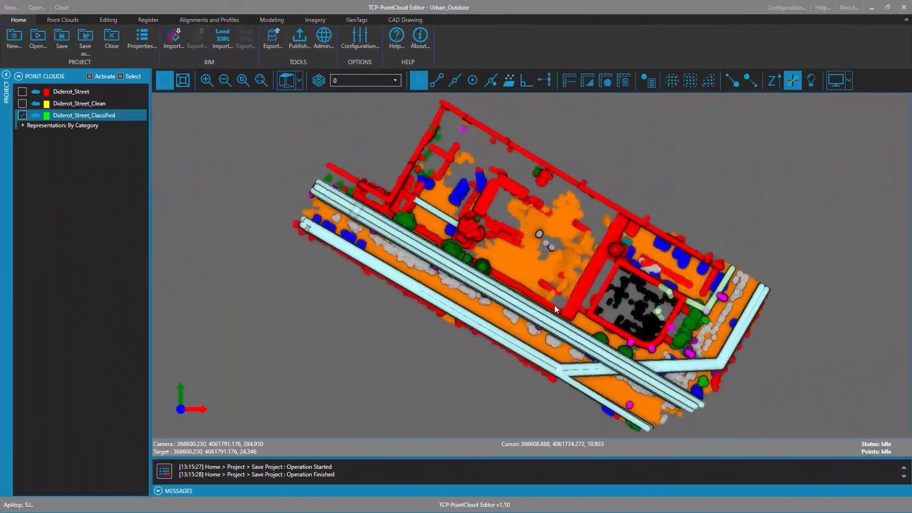
- Deactivate the Noise, Wire - Conductor, Transmission tower and Wire - Connector categories in the category properties, and show the user categories
middle_click_drag(554, 305, 491, 349)
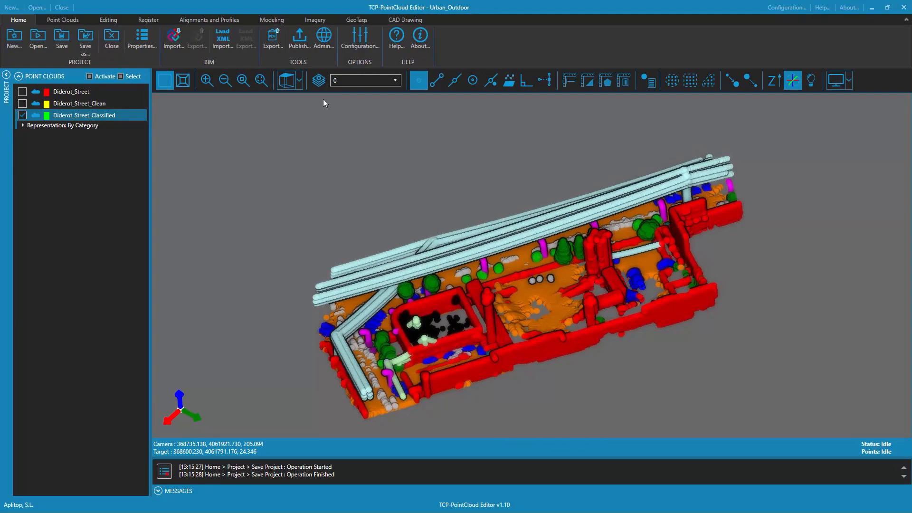
left_click(108, 20)
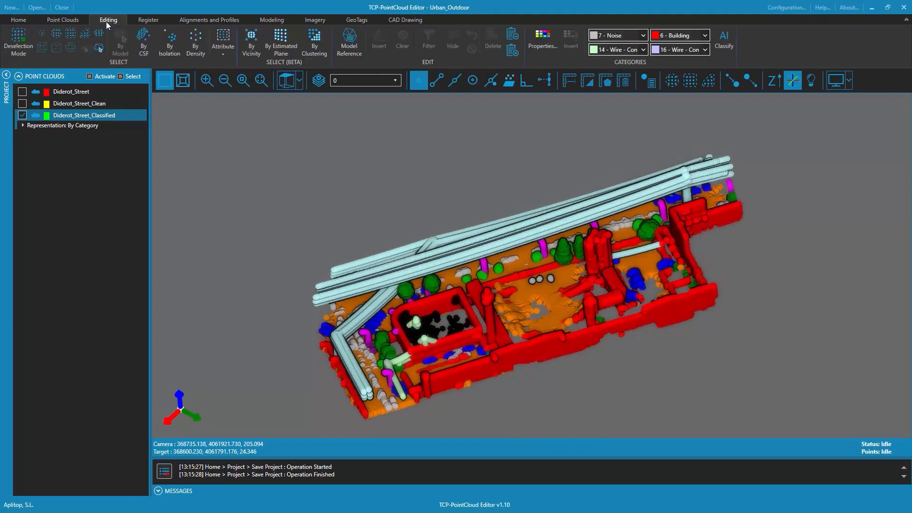
left_click(544, 37)
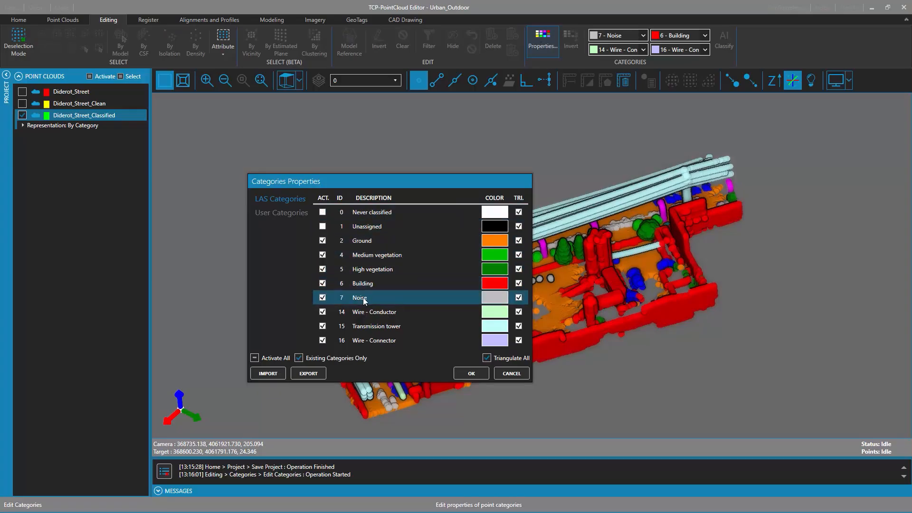
left_click(322, 297)
left_click(323, 311)
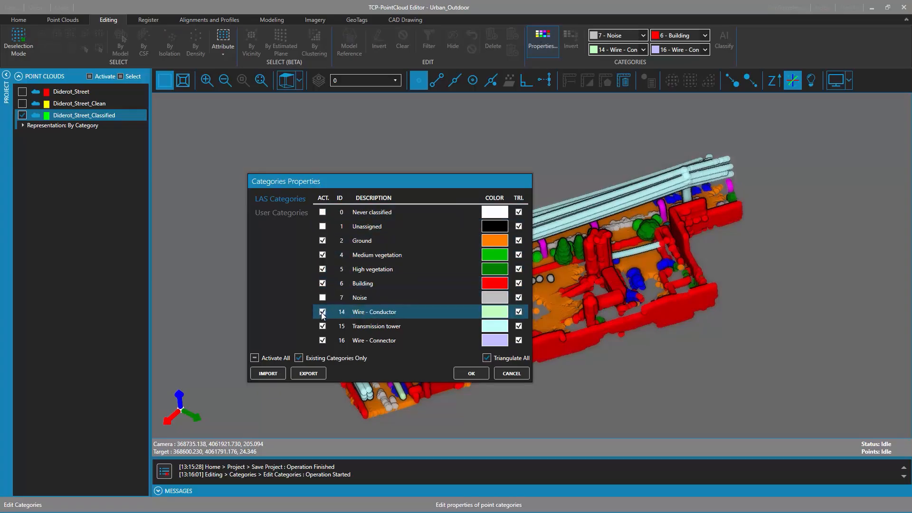
left_click(322, 326)
left_click(323, 341)
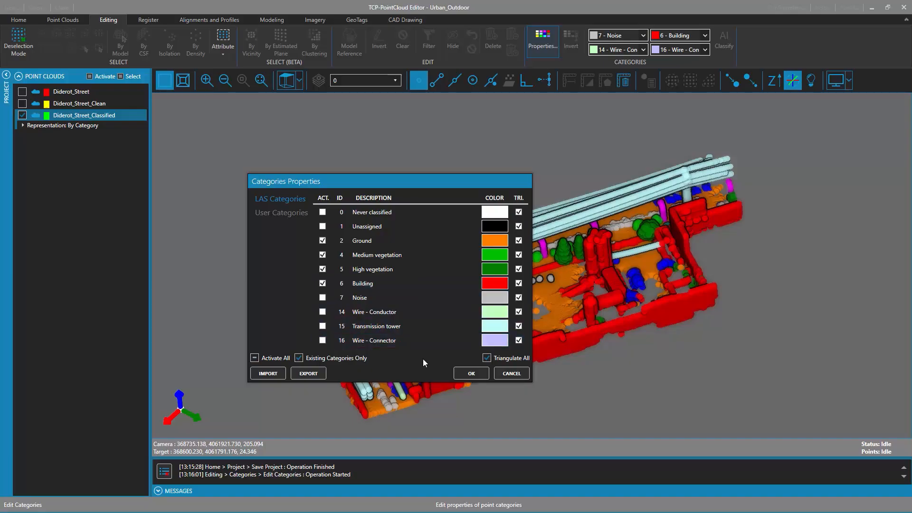
left_click(280, 213)
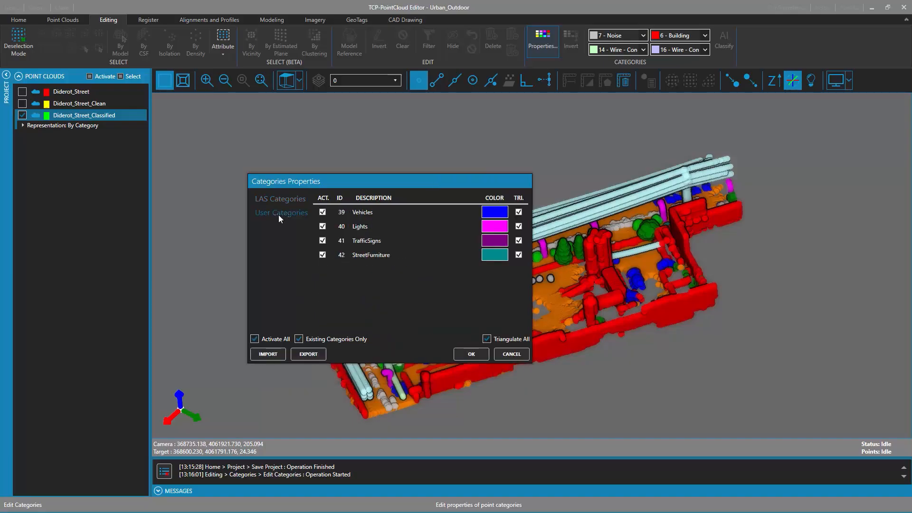